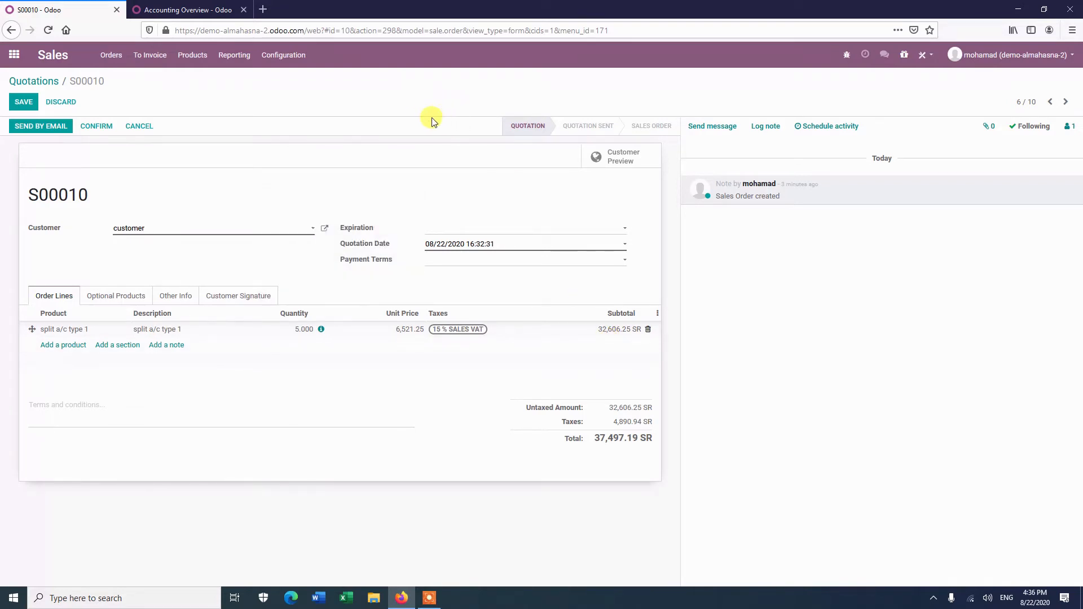
Search the settings for cash and save them with the Cash Rounding option enabled.
{"action": "left_click", "coordinate": [197, 12]}
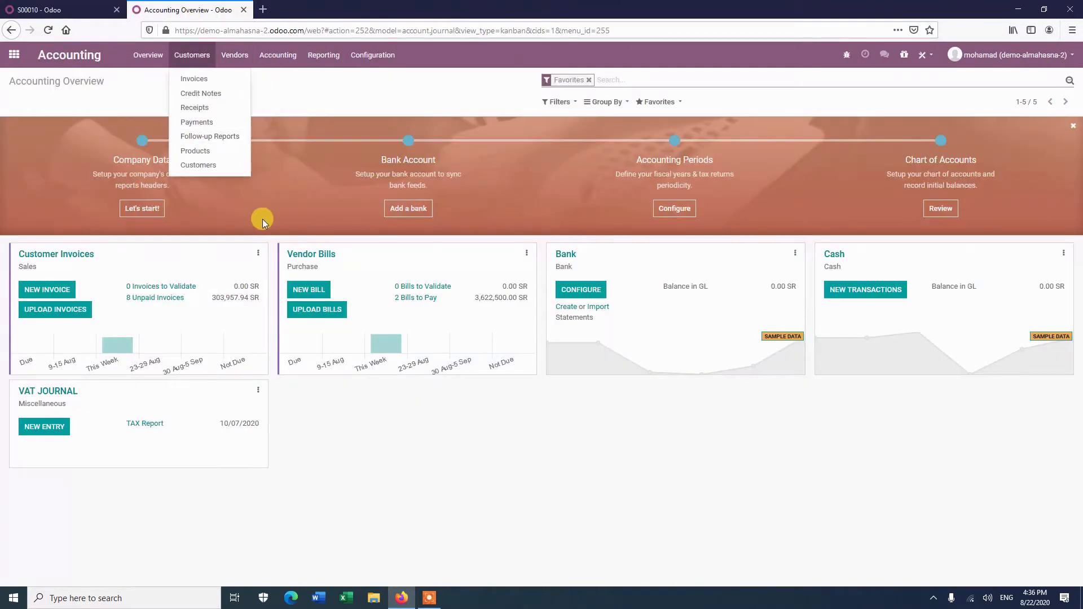
{"action": "left_click", "coordinate": [14, 54]}
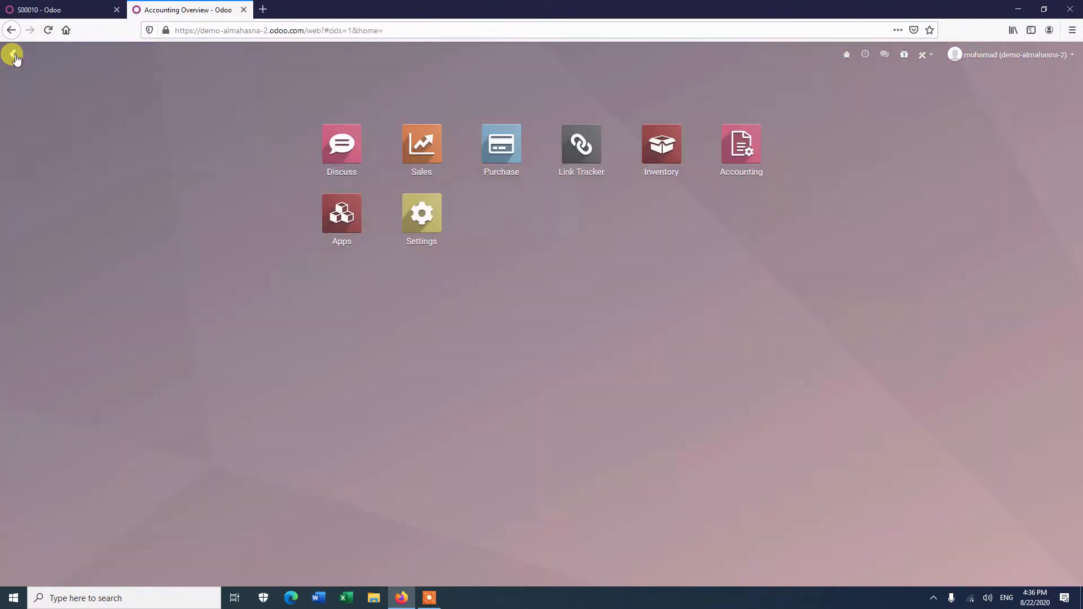
{"action": "left_click", "coordinate": [414, 208]}
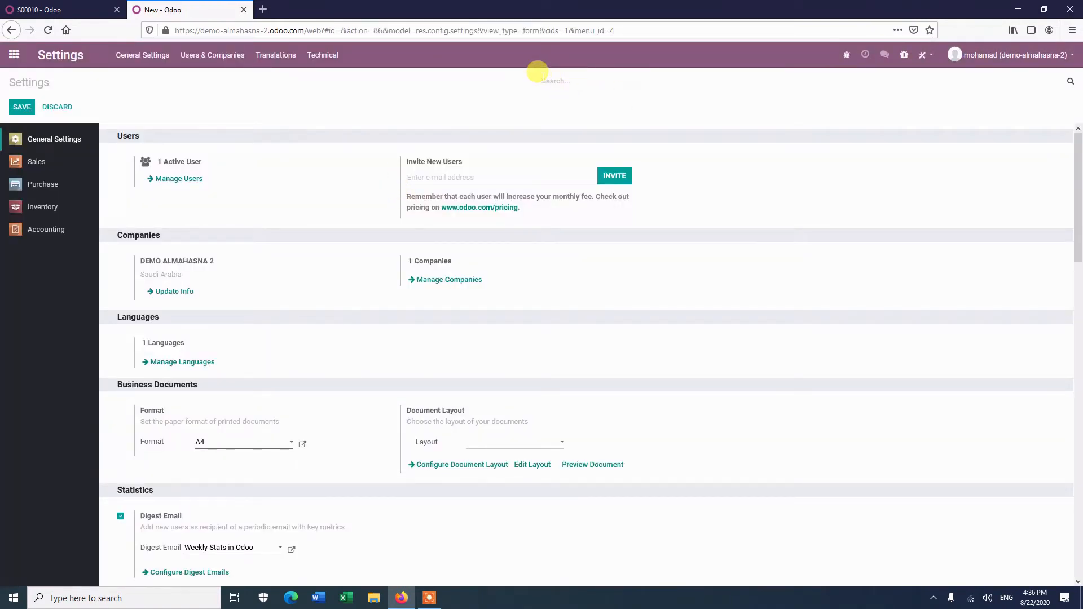
{"action": "type", "text": "cash"}
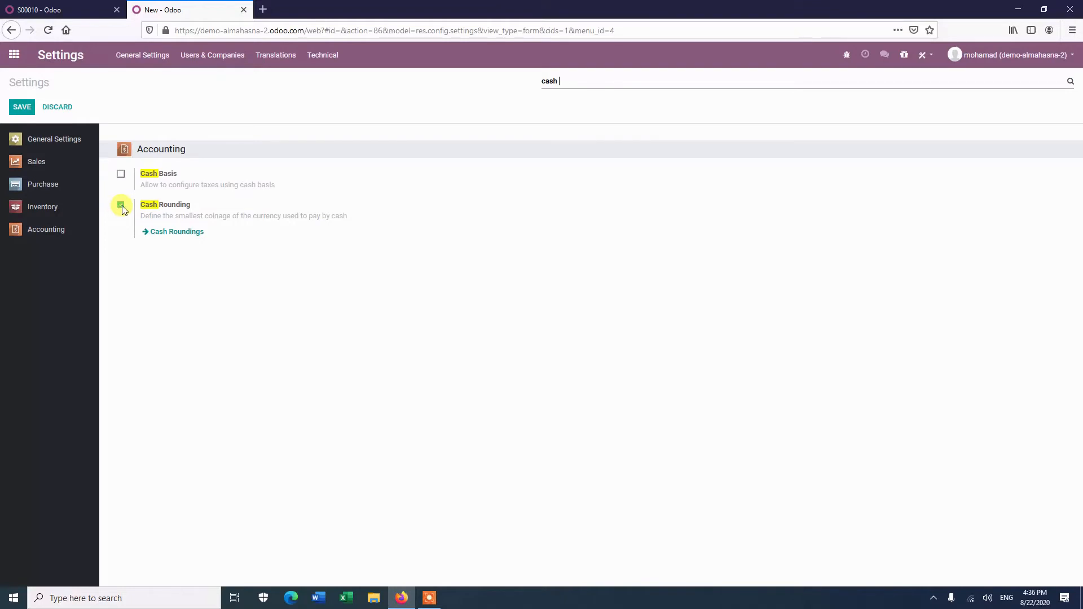
{"action": "left_click", "coordinate": [22, 108]}
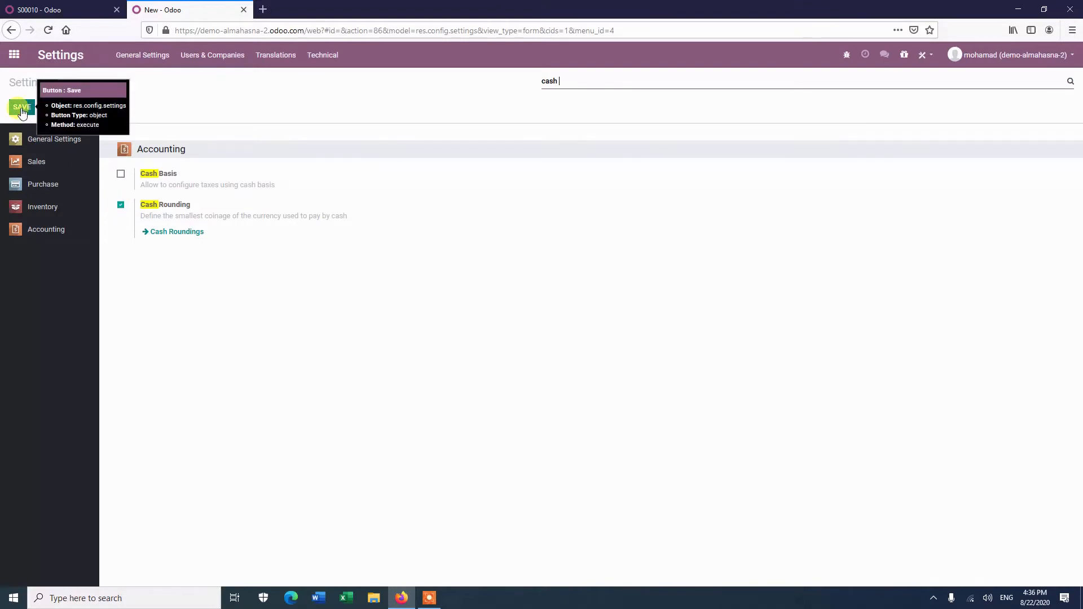
{"action": "left_click", "coordinate": [21, 109]}
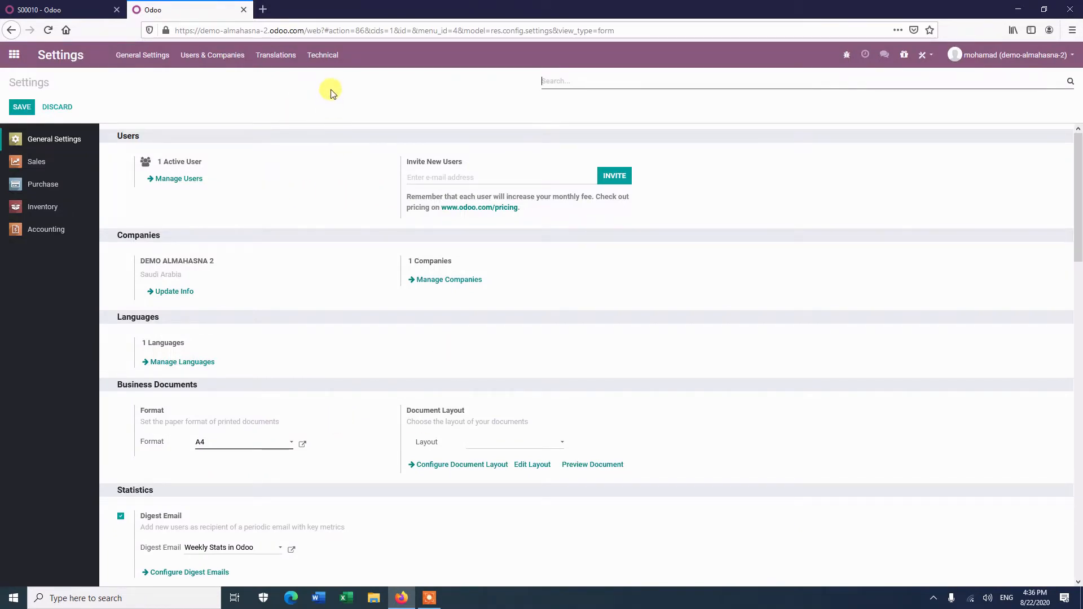
Open the Cash Roundings list from the Accounting configuration.
{"action": "left_click", "coordinate": [13, 54]}
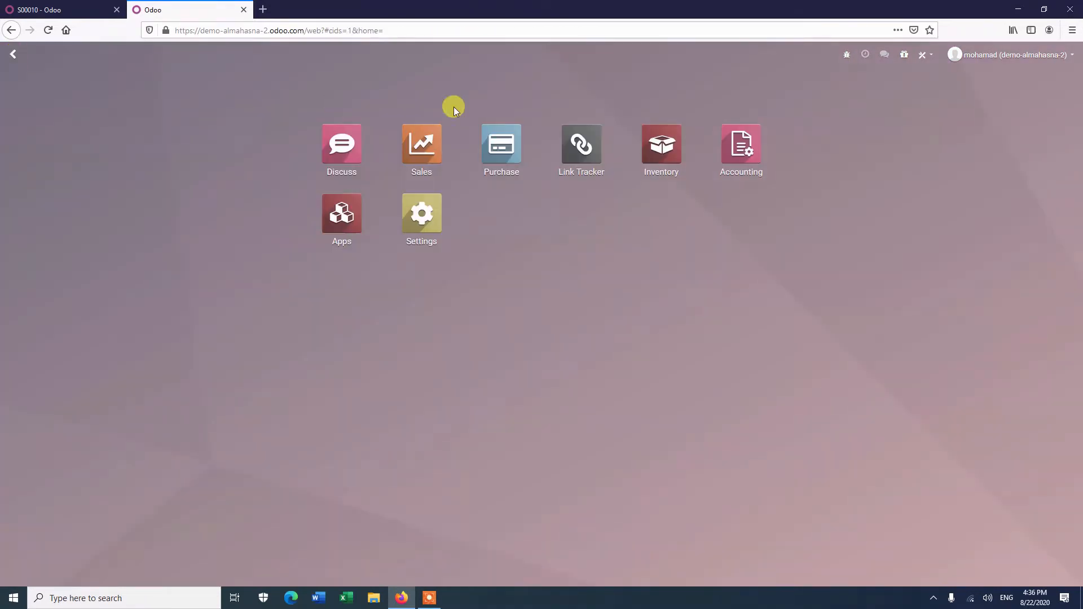
{"action": "left_click", "coordinate": [742, 145]}
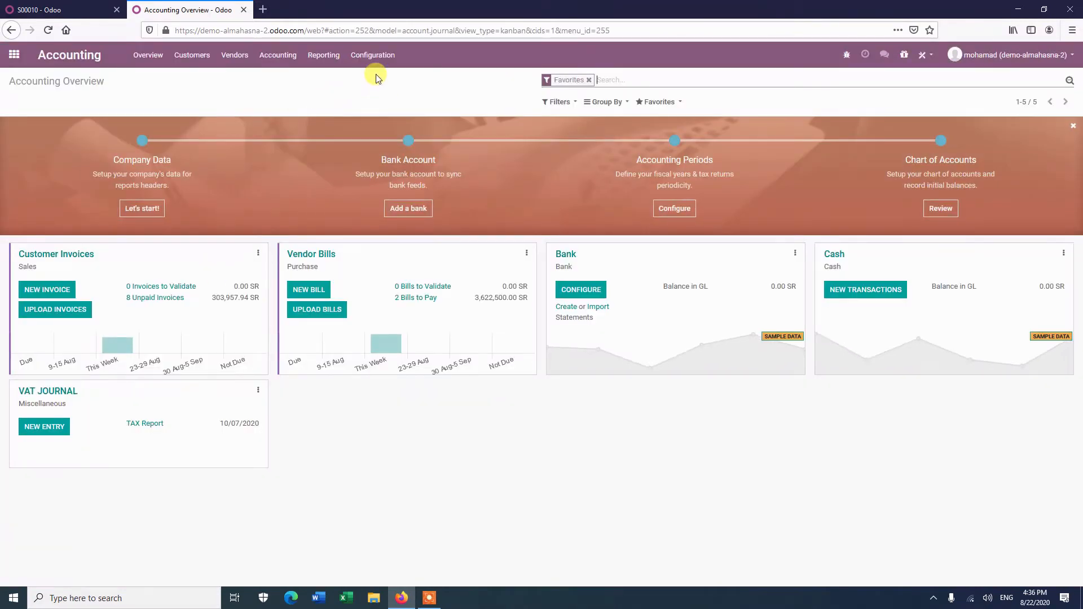
{"action": "left_click", "coordinate": [370, 56]}
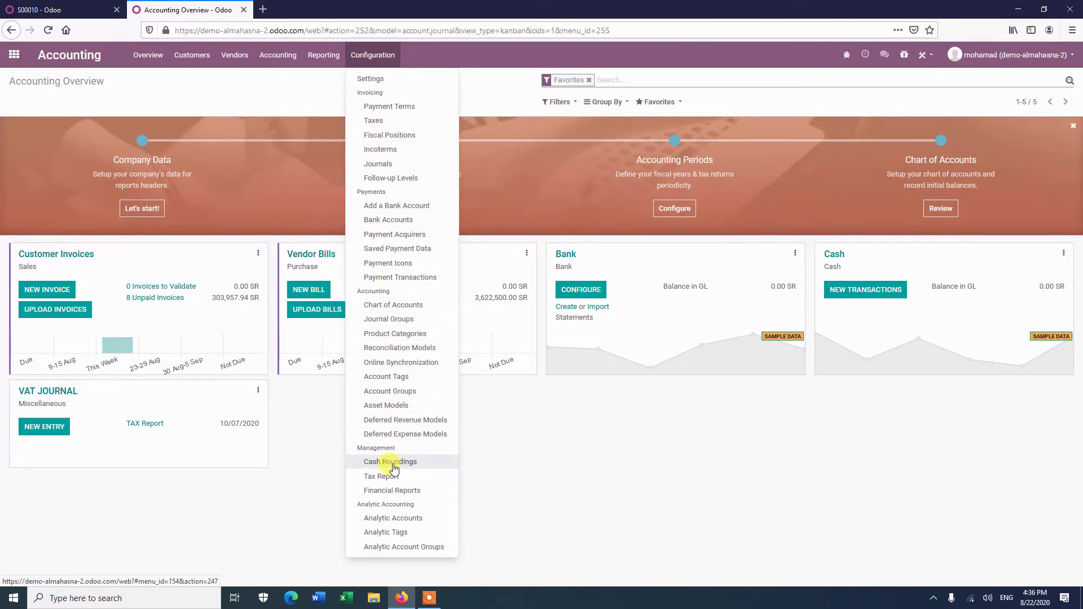
{"action": "mouse_move", "coordinate": [344, 55]}
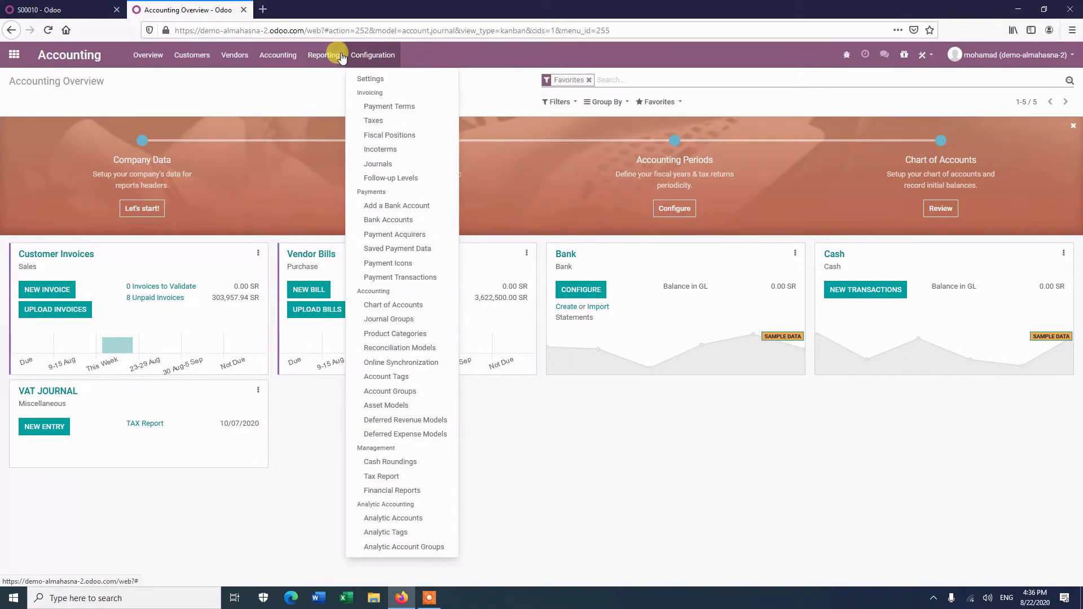
{"action": "left_click", "coordinate": [58, 69]}
{"action": "left_click", "coordinate": [368, 54]}
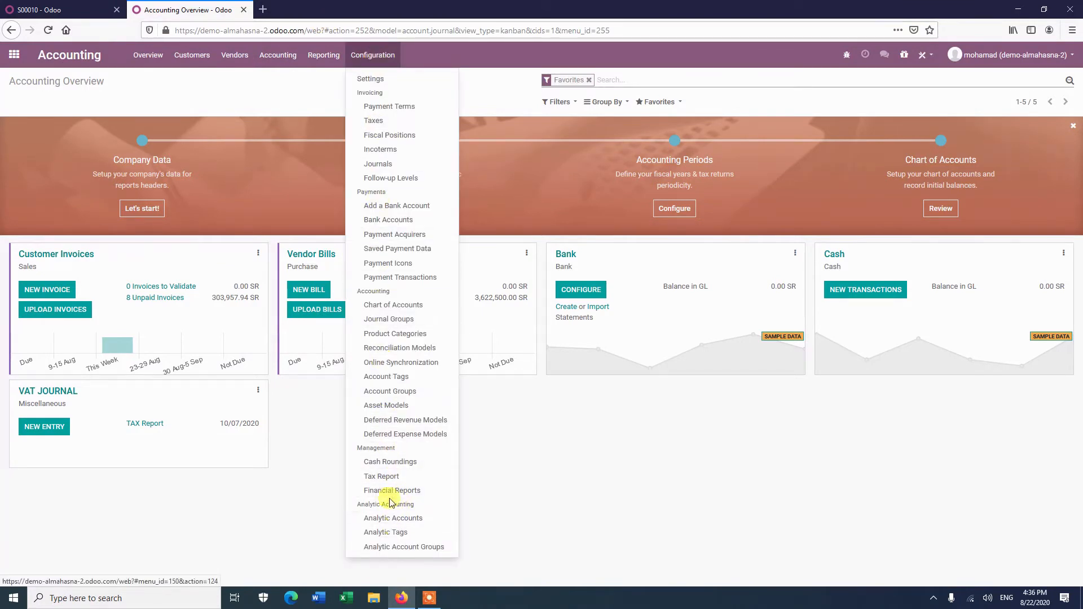
{"action": "left_click", "coordinate": [390, 463]}
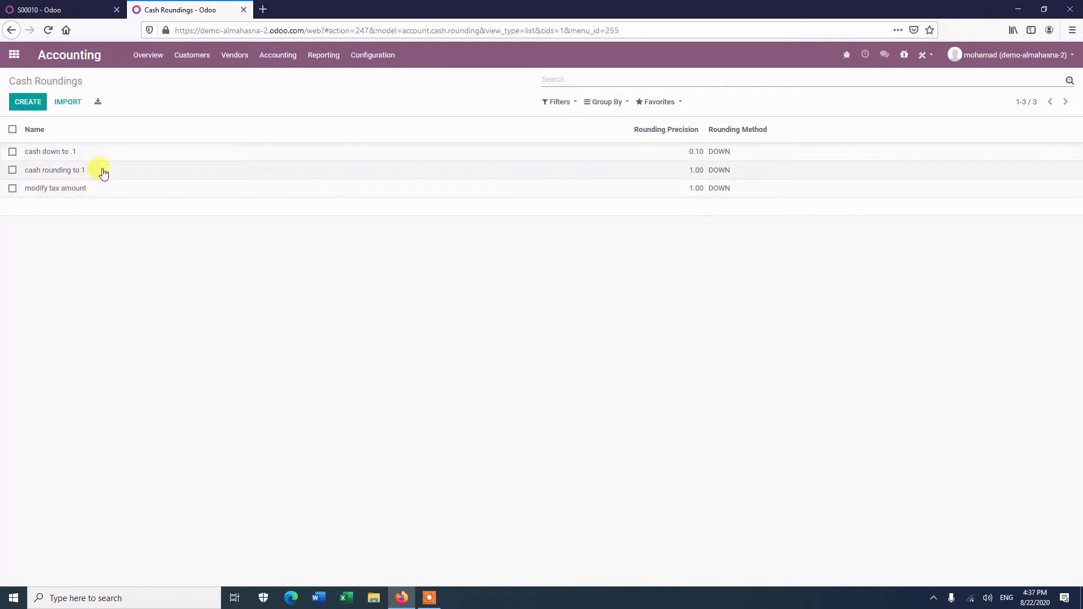
Open the 'cash rounding to 1' record for editing and review its rounding strategy choices.
{"action": "left_click", "coordinate": [61, 171]}
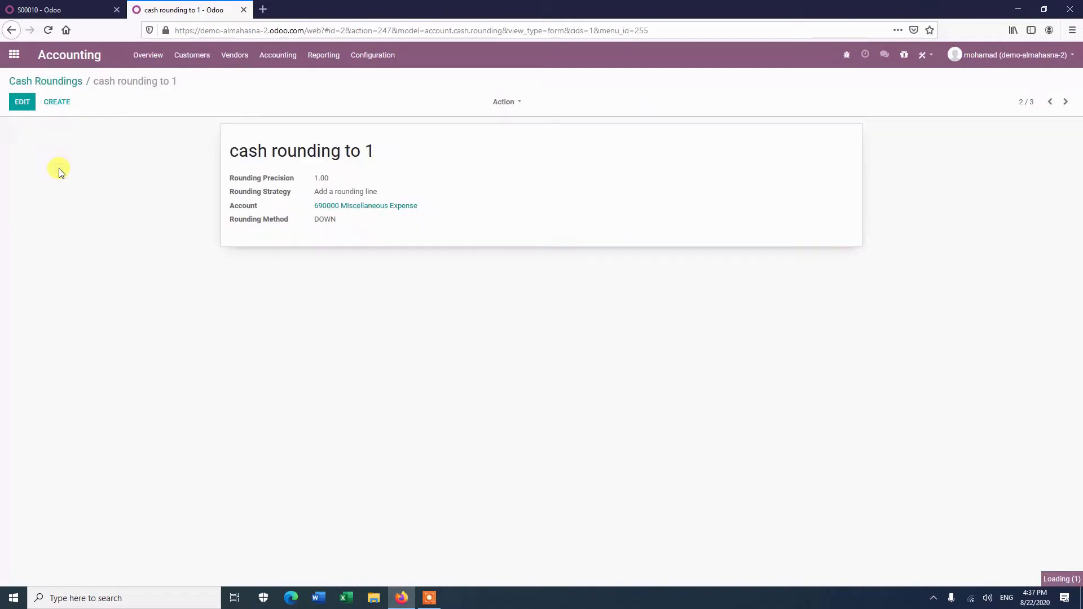
{"action": "left_click", "coordinate": [18, 102]}
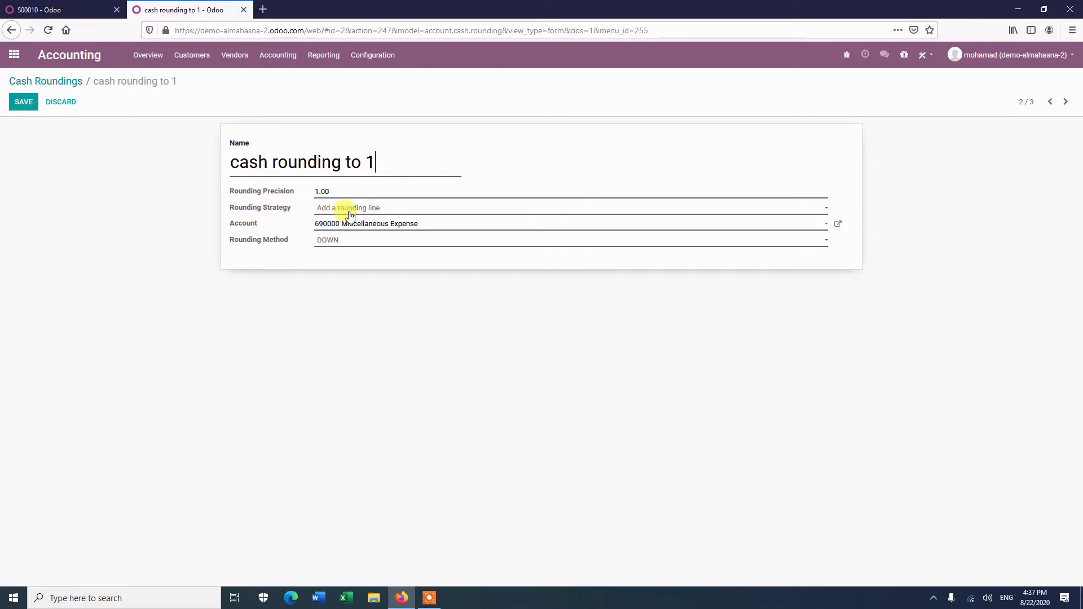
{"action": "left_click", "coordinate": [396, 213]}
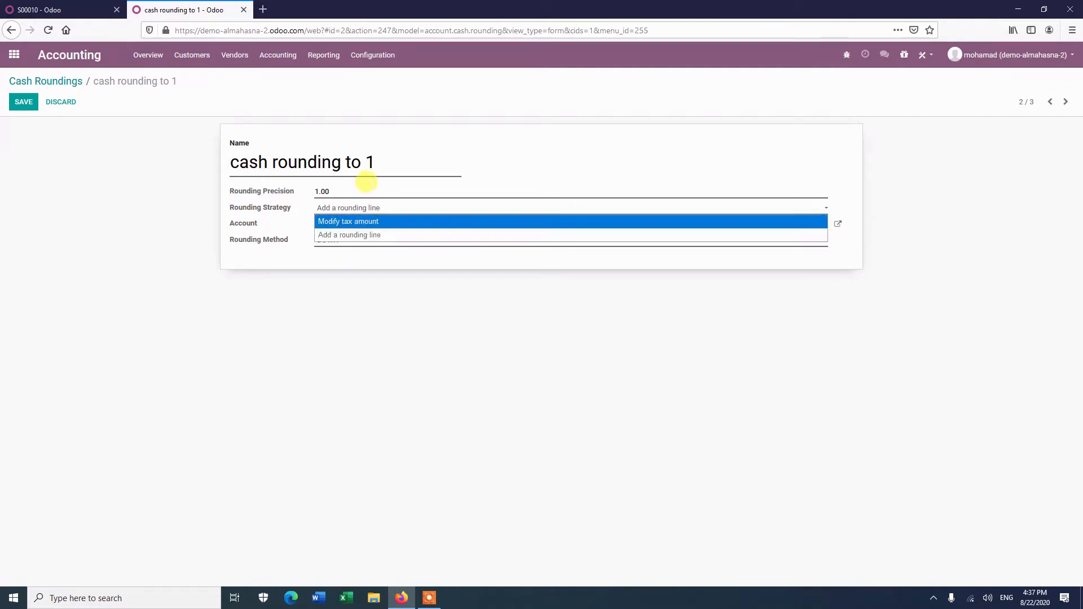
{"action": "left_click", "coordinate": [420, 118]}
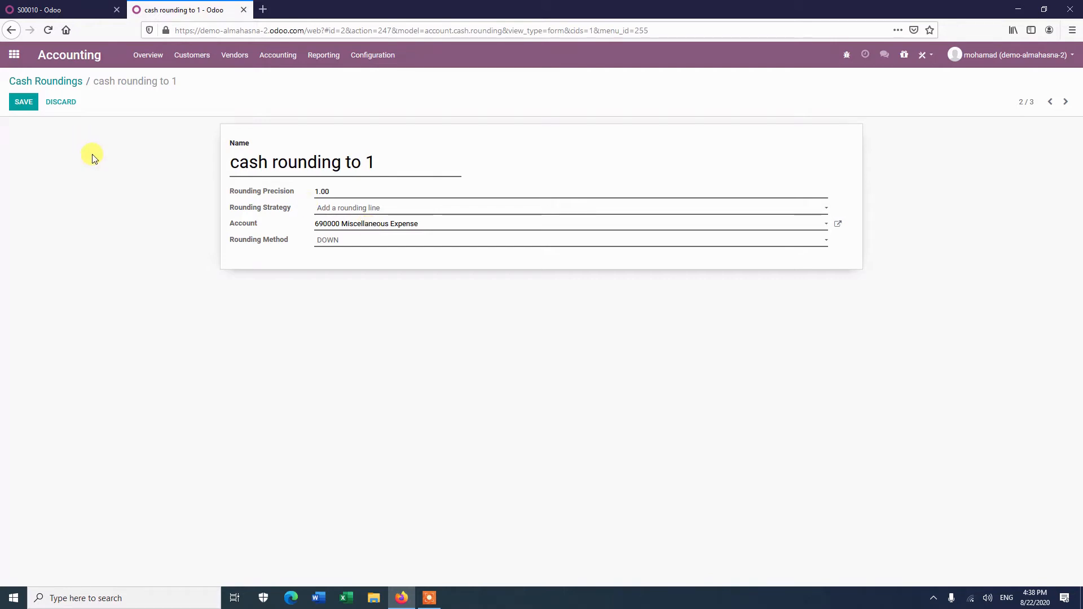
Confirm quotation S00010 back in the Sales tab.
{"action": "left_click", "coordinate": [73, 9]}
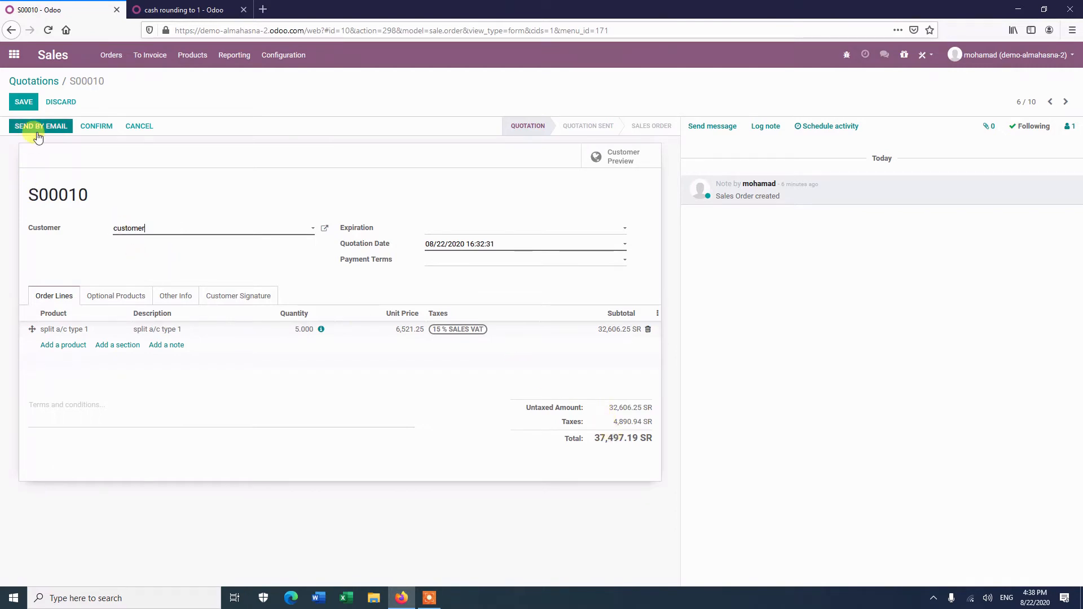
{"action": "left_click", "coordinate": [100, 135]}
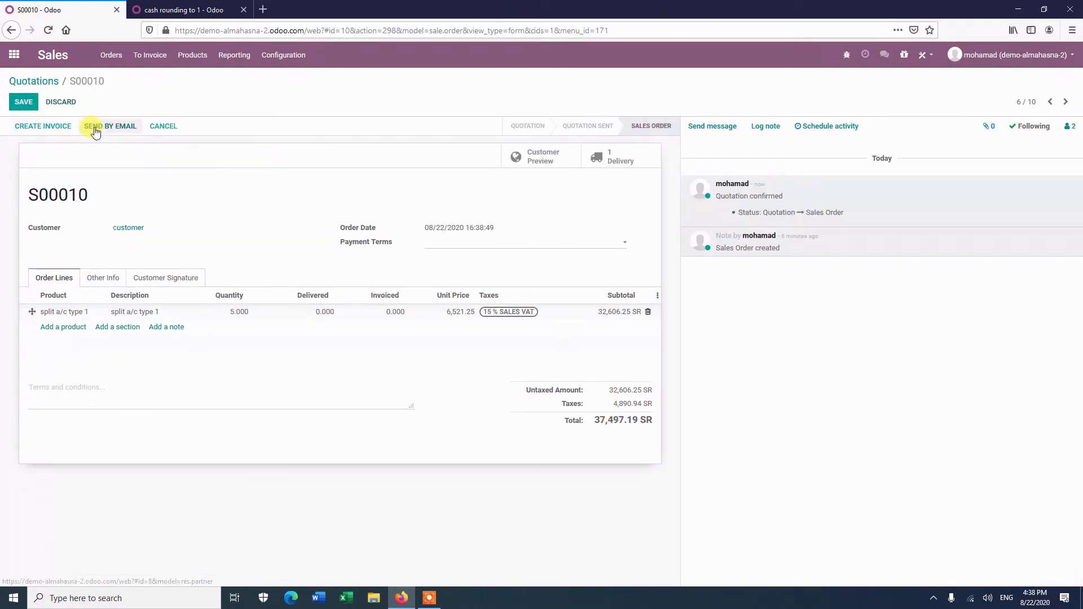
Open the order's delivery and validate it, applying the immediate transfer.
{"action": "left_click", "coordinate": [611, 158]}
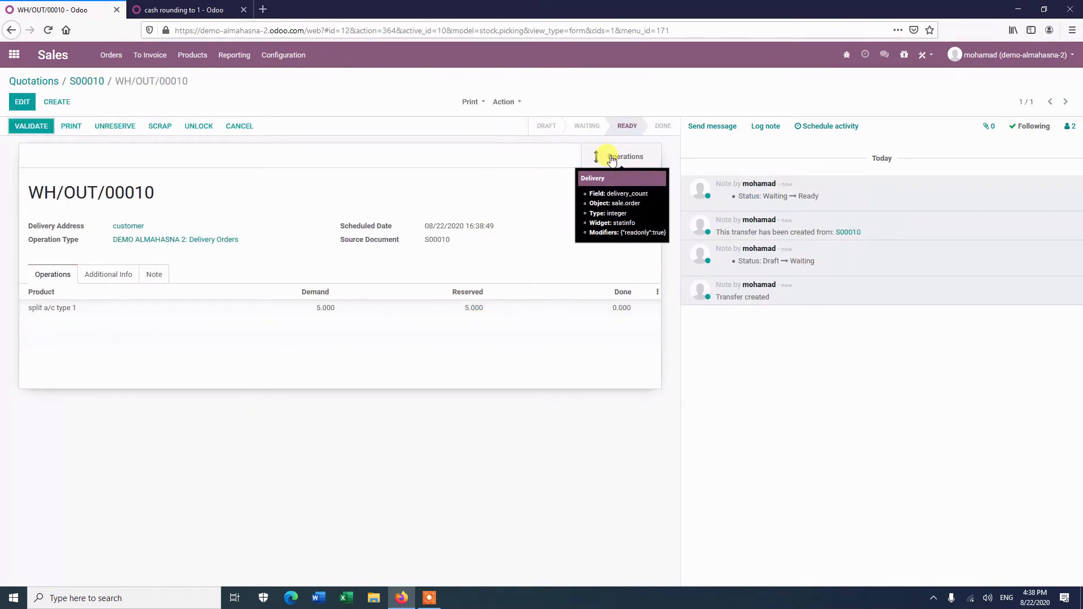
{"action": "left_click", "coordinate": [34, 128]}
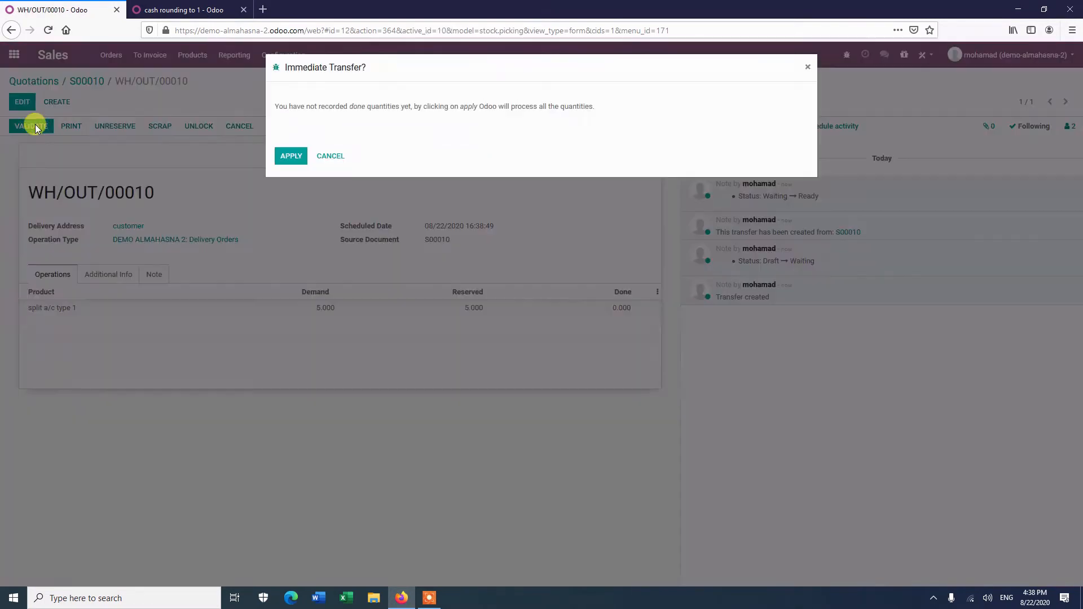
{"action": "left_click", "coordinate": [290, 155]}
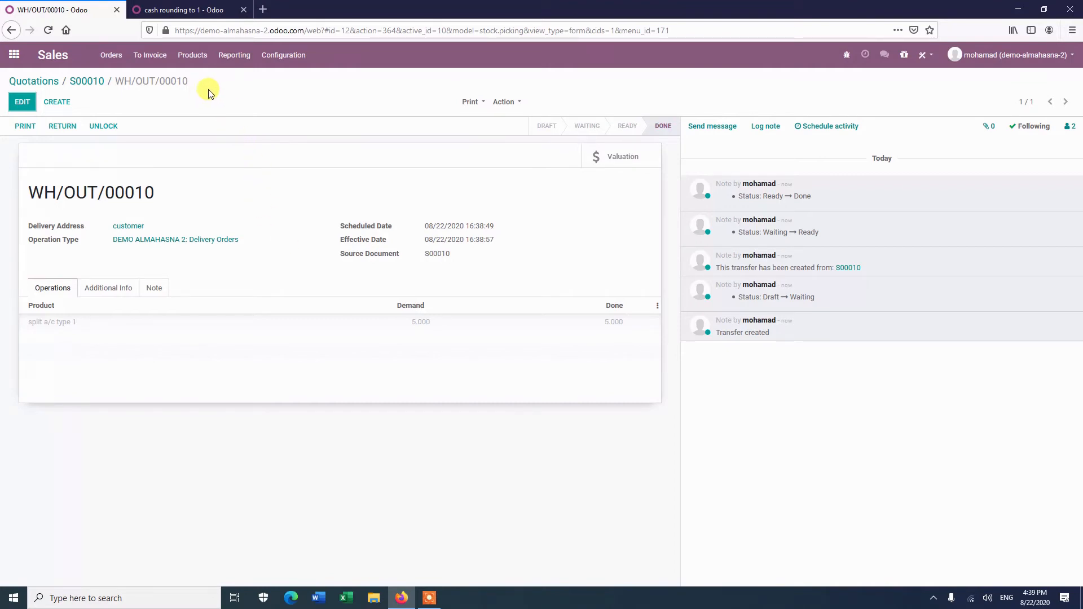
Review journal entries grouped by journal and open the inventory valuation entry for WH/OUT/00010.
{"action": "left_click", "coordinate": [201, 8]}
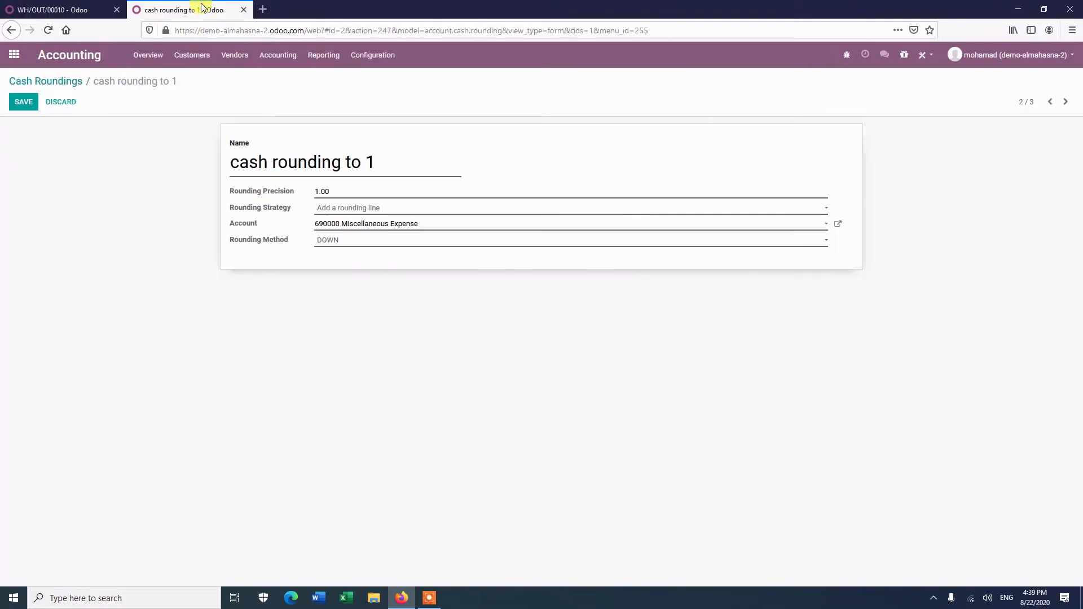
{"action": "left_click", "coordinate": [276, 58]}
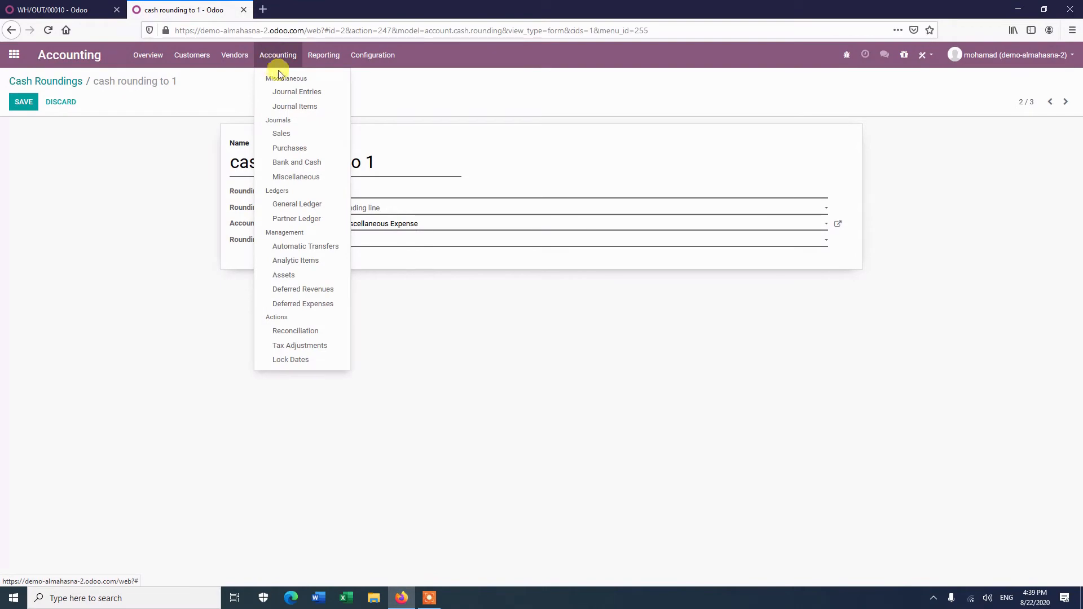
{"action": "left_click", "coordinate": [297, 92]}
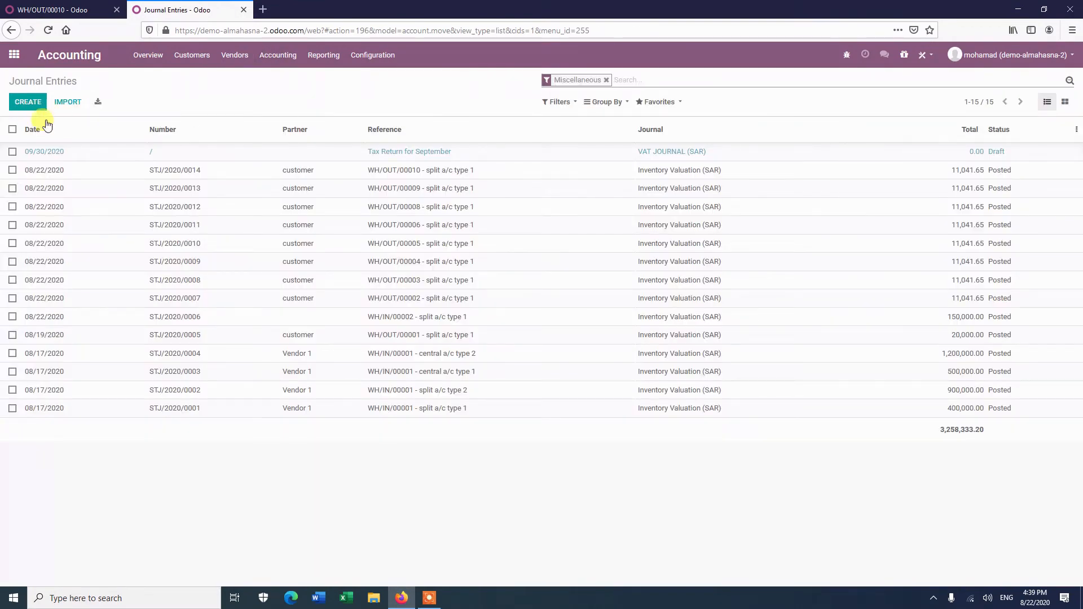
{"action": "left_click", "coordinate": [605, 79]}
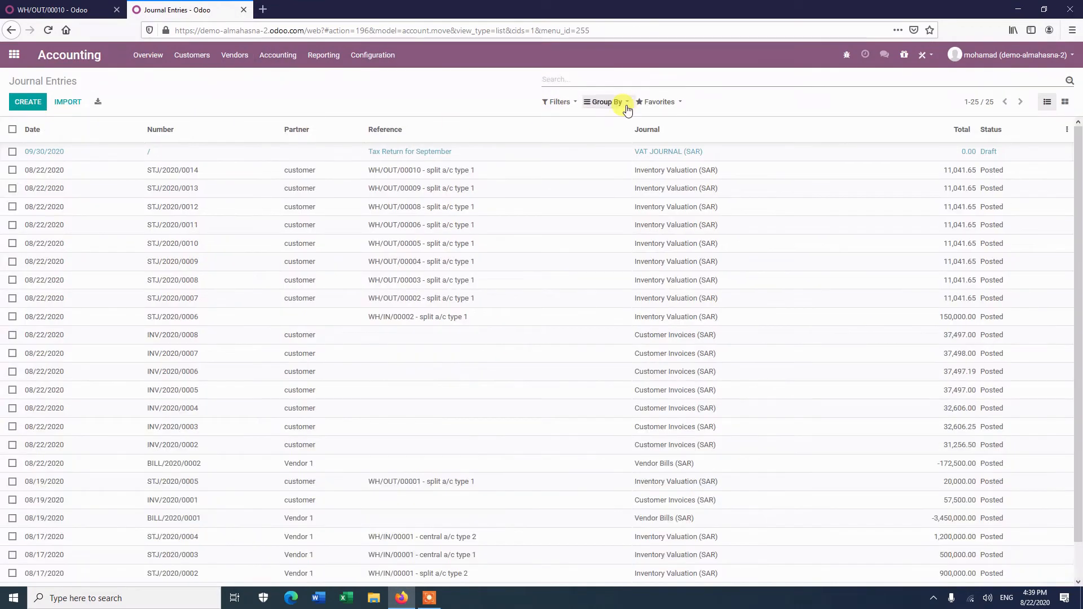
{"action": "left_click", "coordinate": [627, 106]}
{"action": "left_click", "coordinate": [608, 134]}
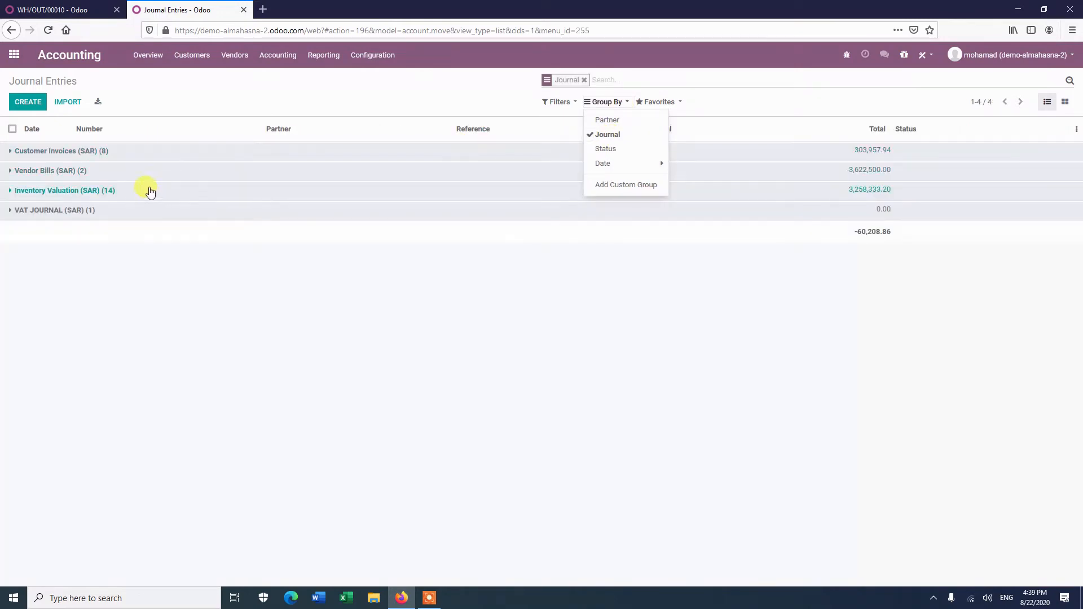
{"action": "left_click", "coordinate": [64, 192]}
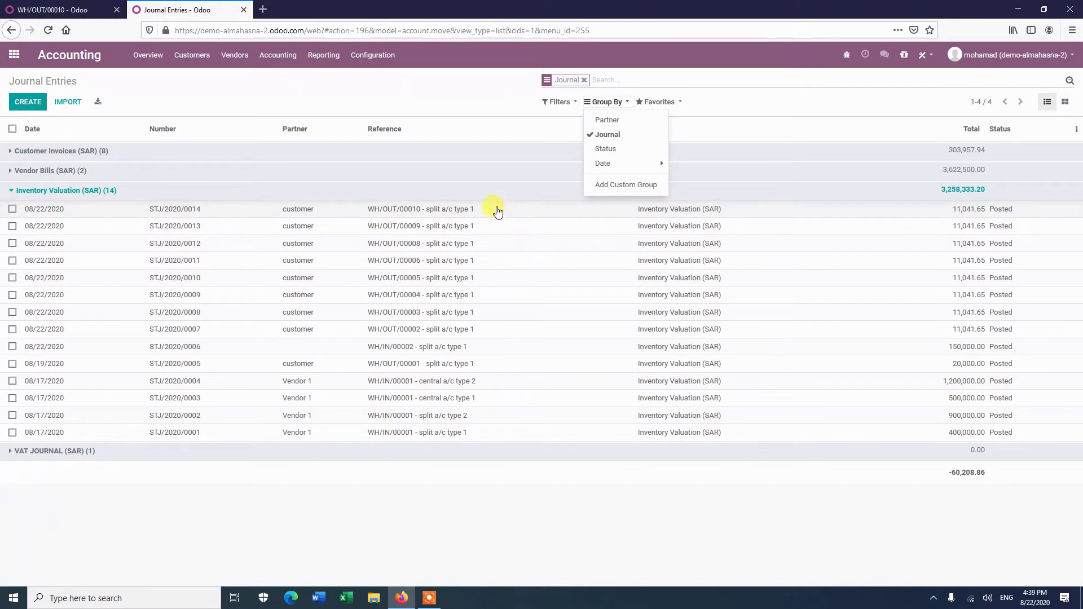
{"action": "left_click", "coordinate": [511, 212]}
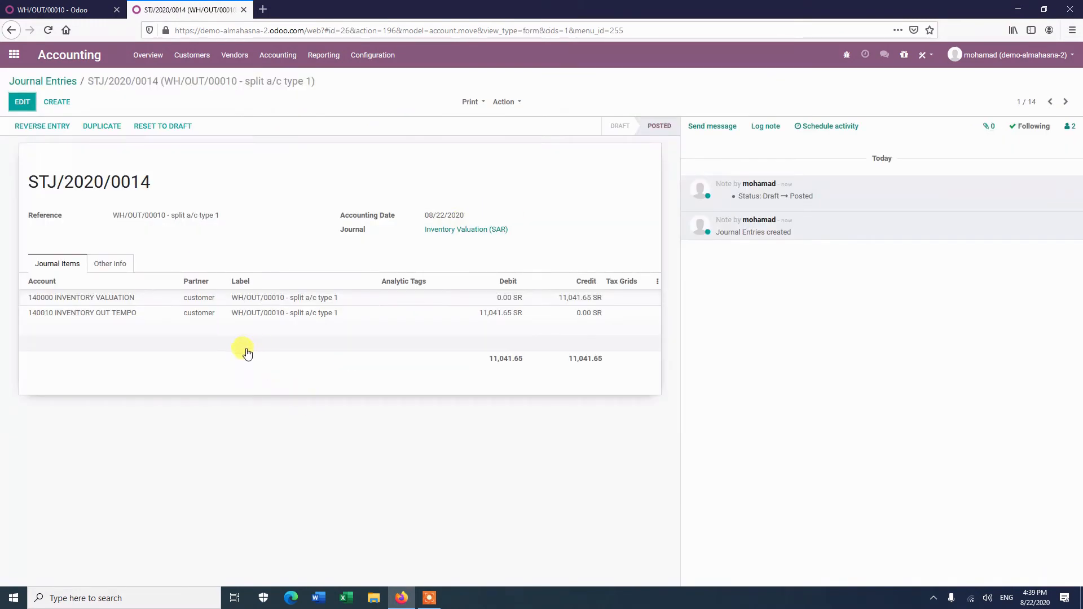
{"action": "mouse_move", "coordinate": [68, 352]}
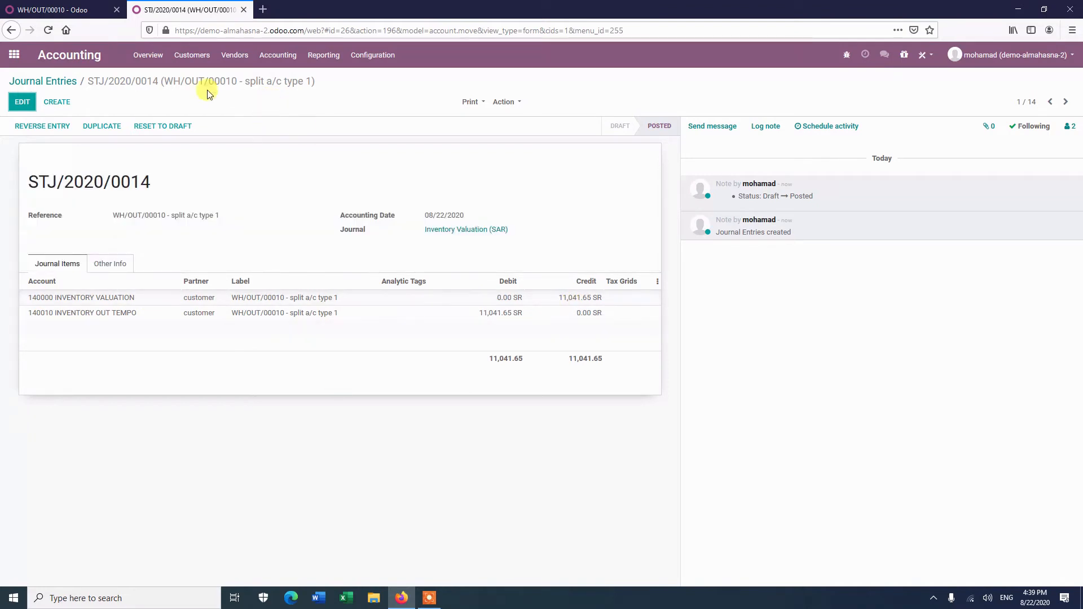
Return to sales order S00010 and create a regular invoice, opening it.
{"action": "left_click", "coordinate": [86, 10]}
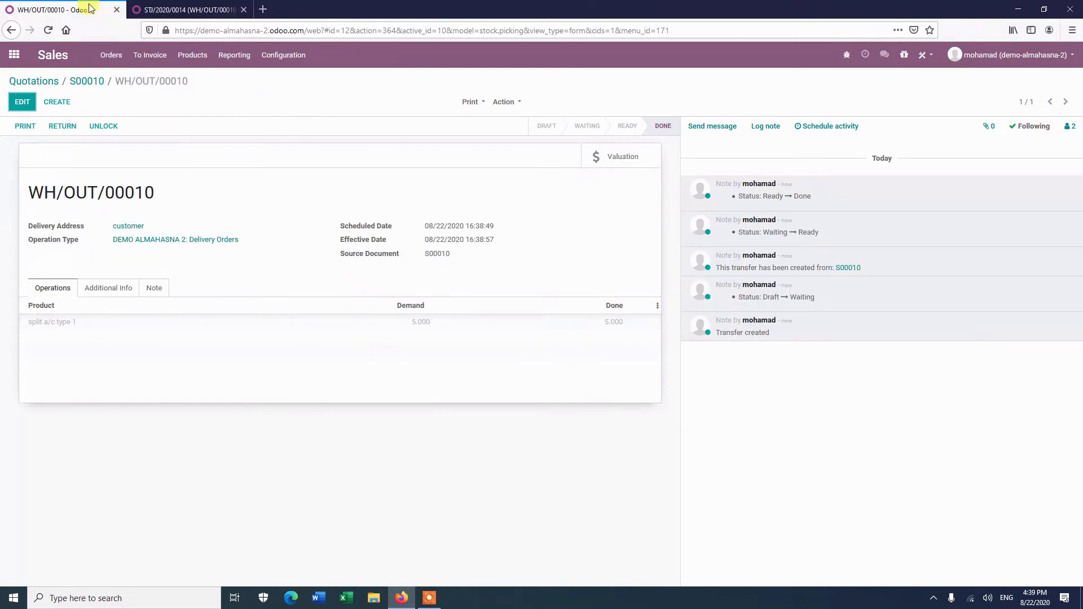
{"action": "left_click", "coordinate": [76, 79]}
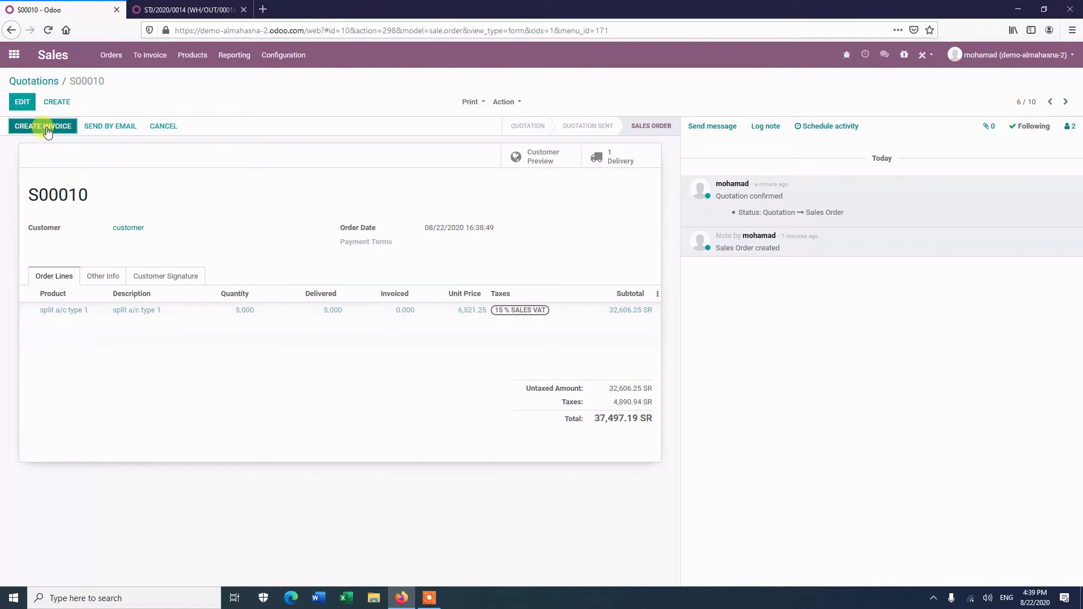
{"action": "left_click", "coordinate": [46, 127]}
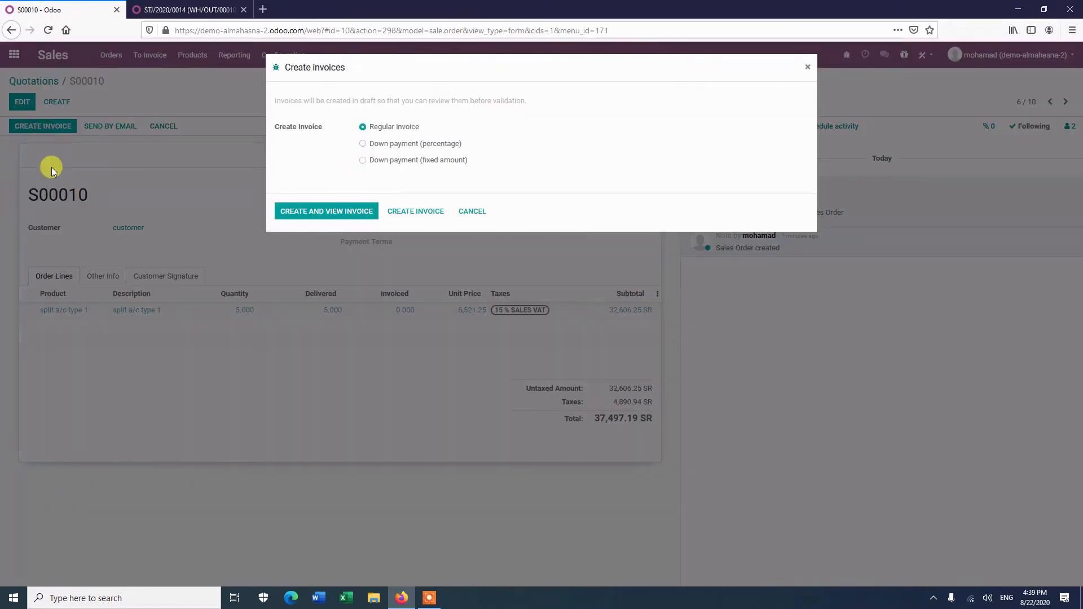
{"action": "left_click", "coordinate": [328, 212]}
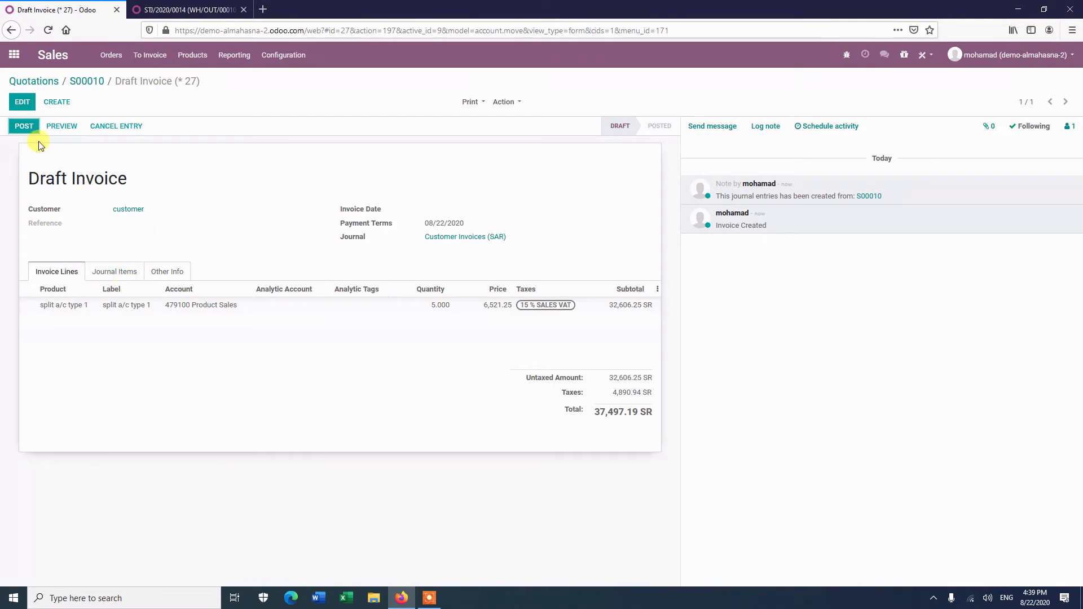
Set the draft invoice's cash rounding method to "cash rounding to 1" and post the invoice.
{"action": "left_click", "coordinate": [167, 273]}
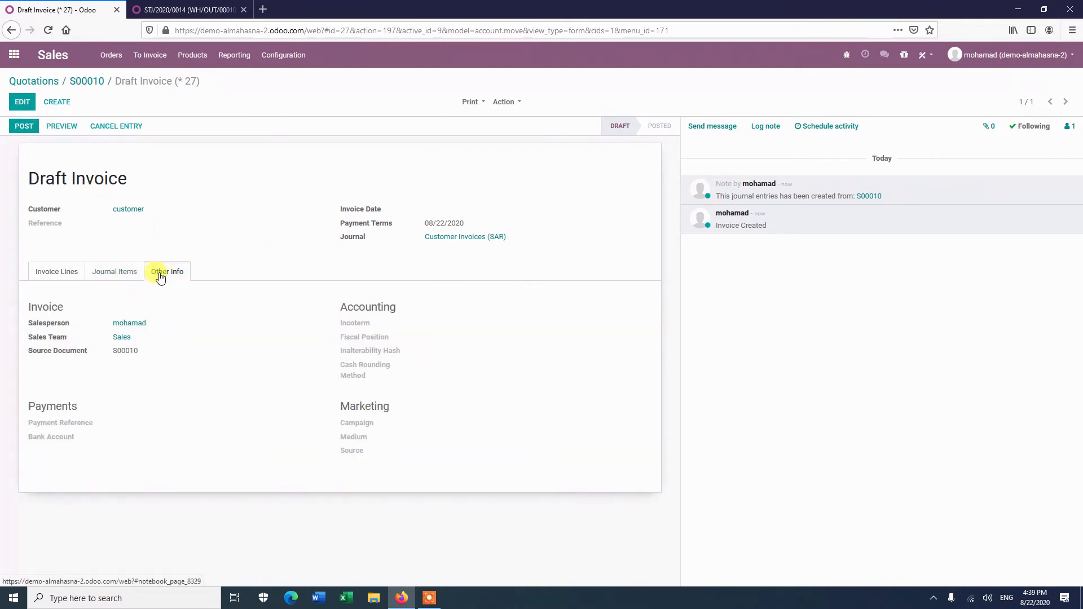
{"action": "left_click", "coordinate": [21, 103]}
{"action": "left_click", "coordinate": [445, 375]}
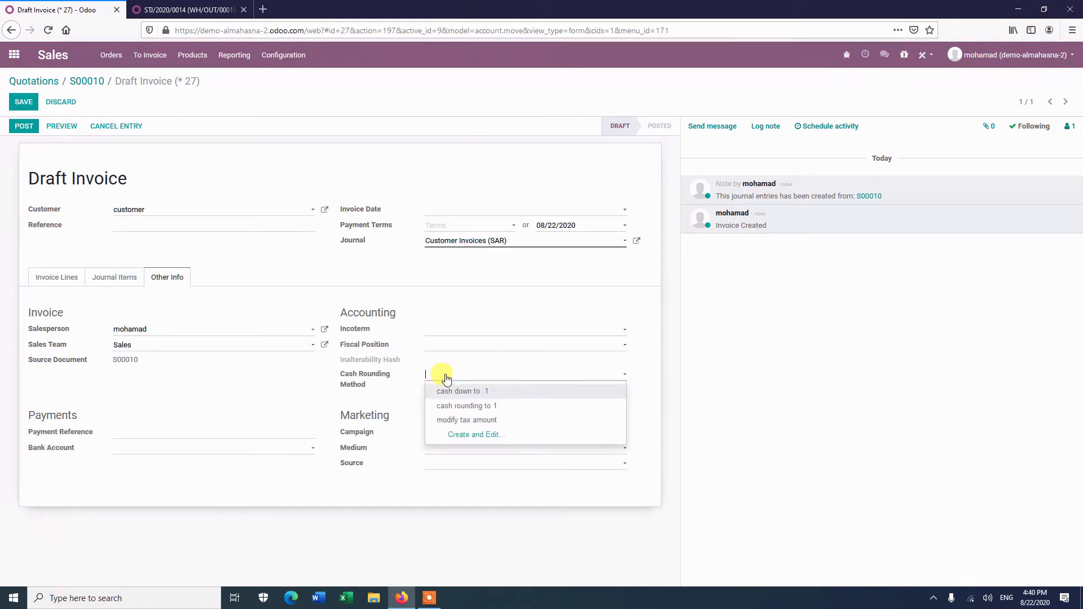
{"action": "left_click", "coordinate": [462, 406]}
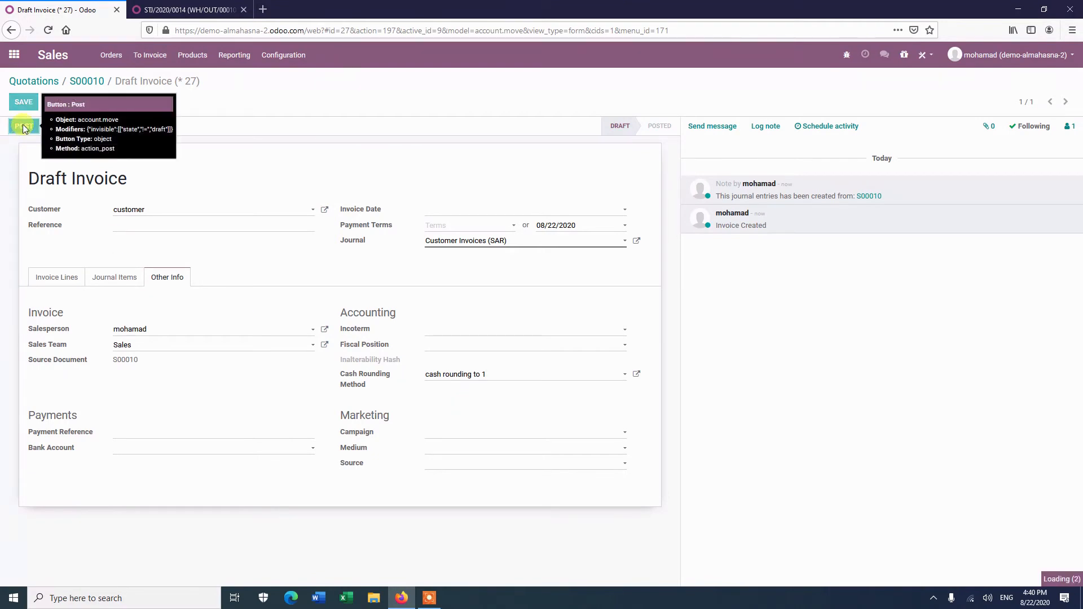
{"action": "left_click", "coordinate": [23, 125]}
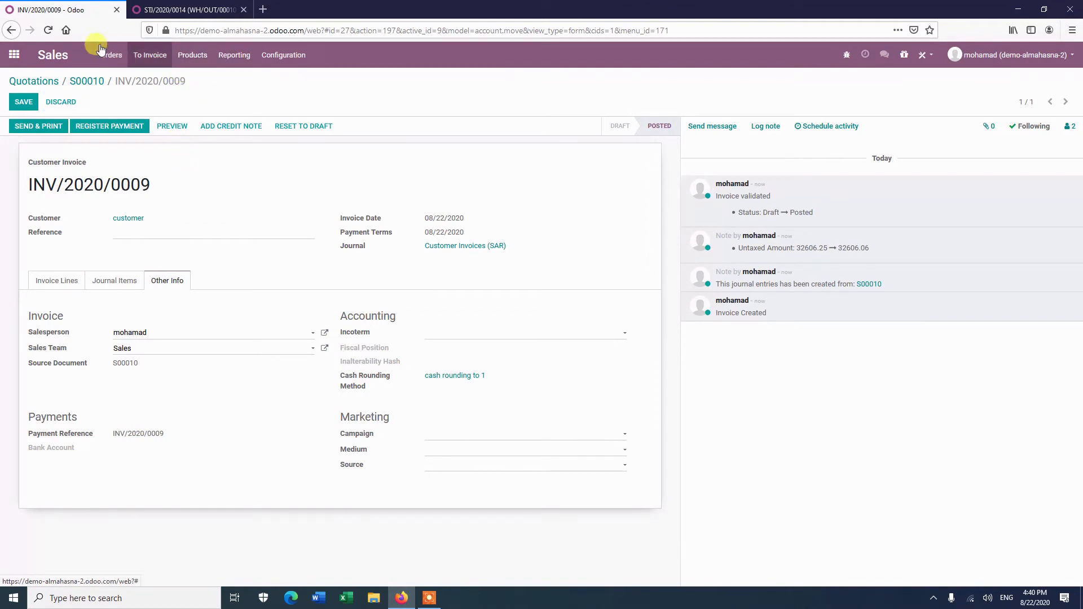
In the Accounting tab, group journal entries by journal without the Miscellaneous filter and open customer invoice INV/2020/0009.
{"action": "left_click", "coordinate": [175, 7]}
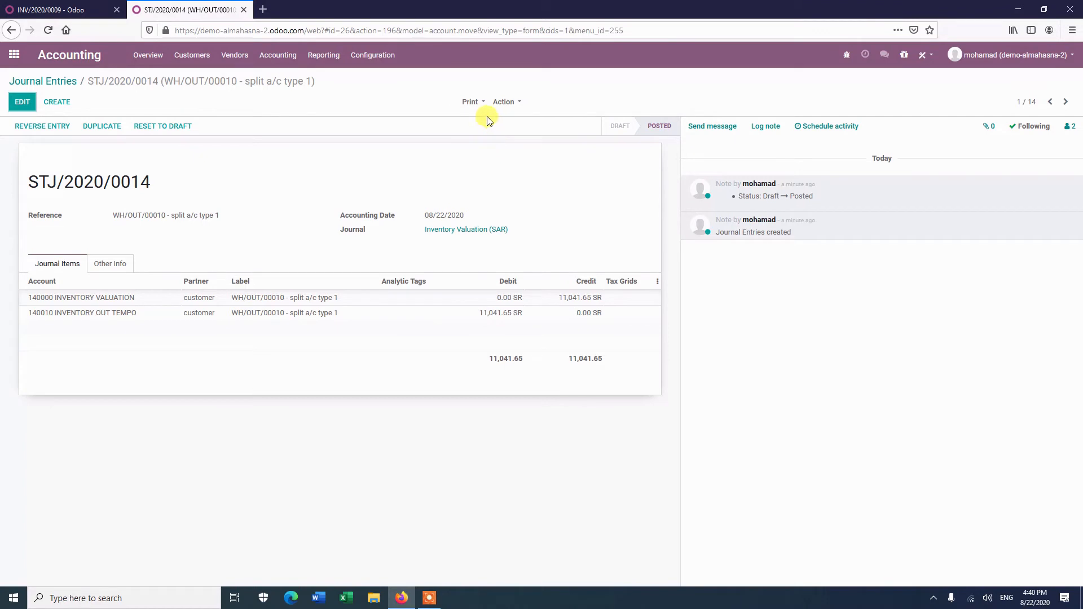
{"action": "left_click", "coordinate": [292, 57]}
{"action": "left_click", "coordinate": [293, 91]}
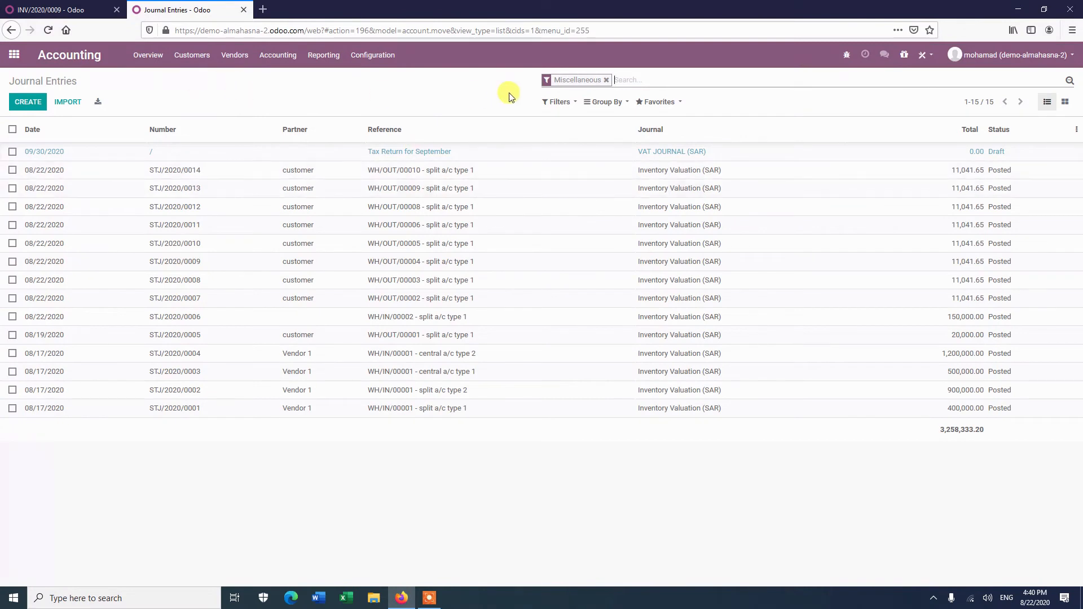
{"action": "left_click", "coordinate": [617, 103]}
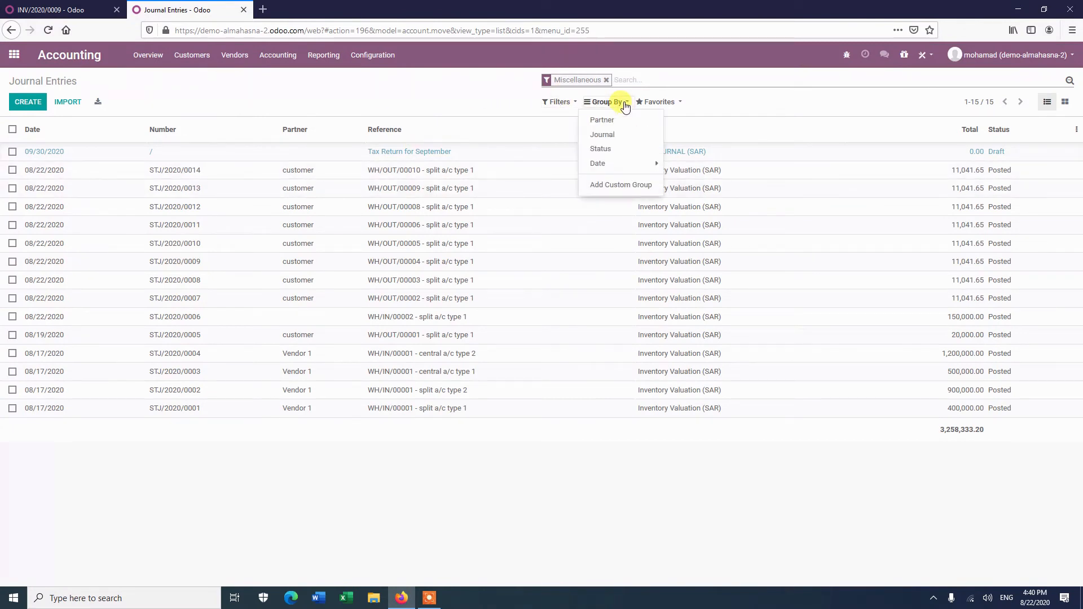
{"action": "left_click", "coordinate": [613, 134]}
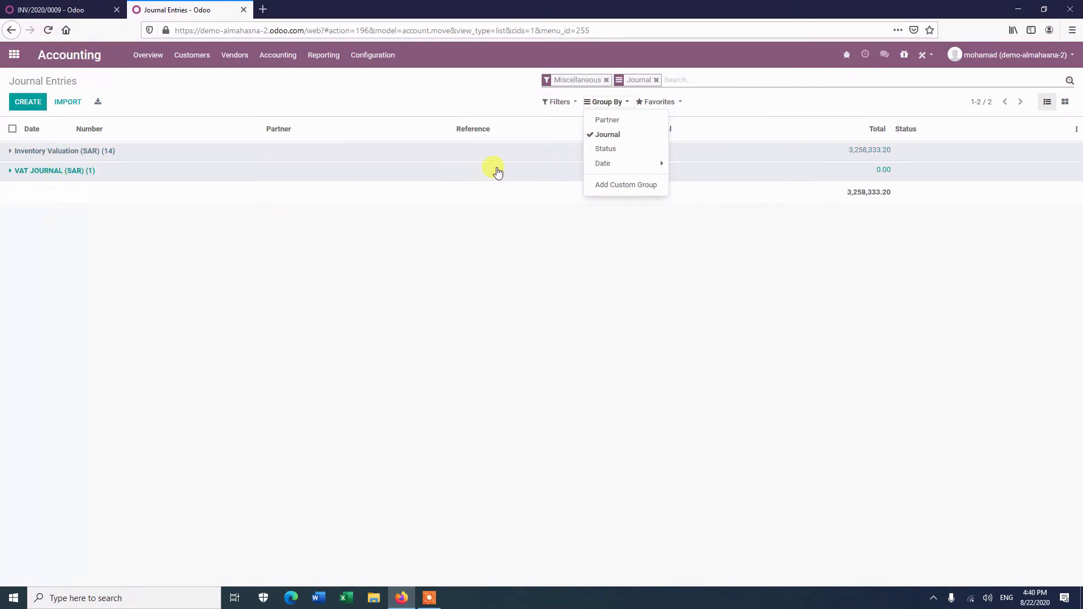
{"action": "left_click", "coordinate": [607, 80]}
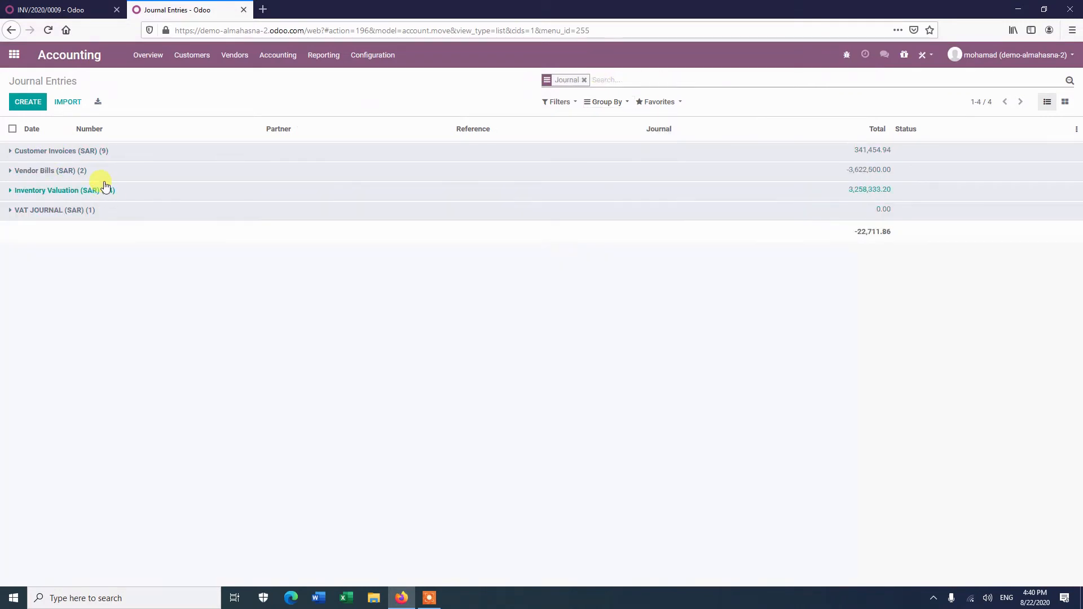
{"action": "left_click", "coordinate": [140, 151]}
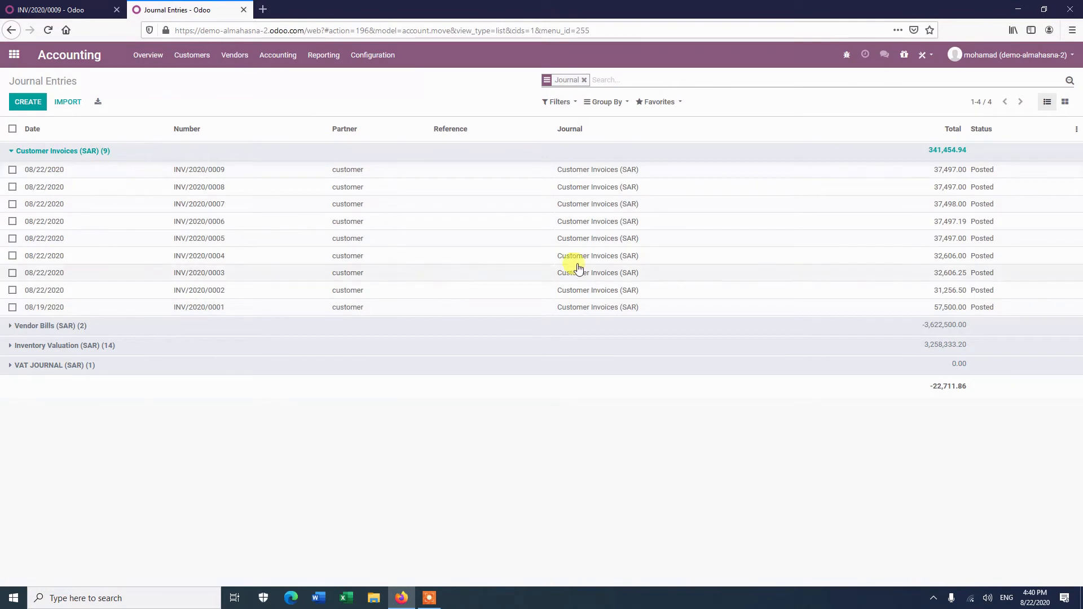
{"action": "left_click", "coordinate": [522, 172]}
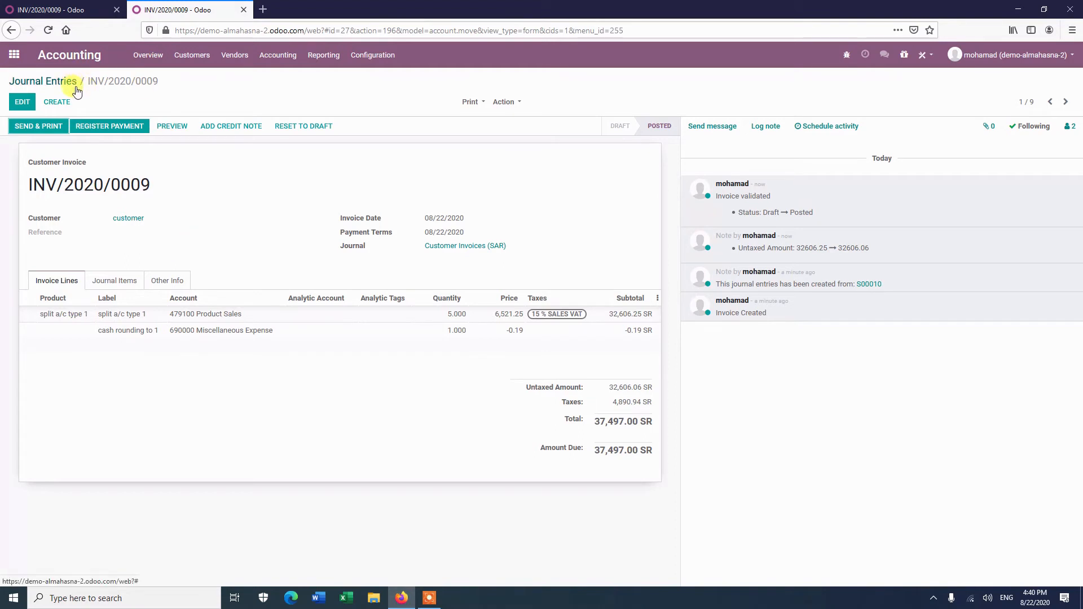
Return to sales order S00010, open its invoice and review the journal items.
{"action": "left_click", "coordinate": [79, 9]}
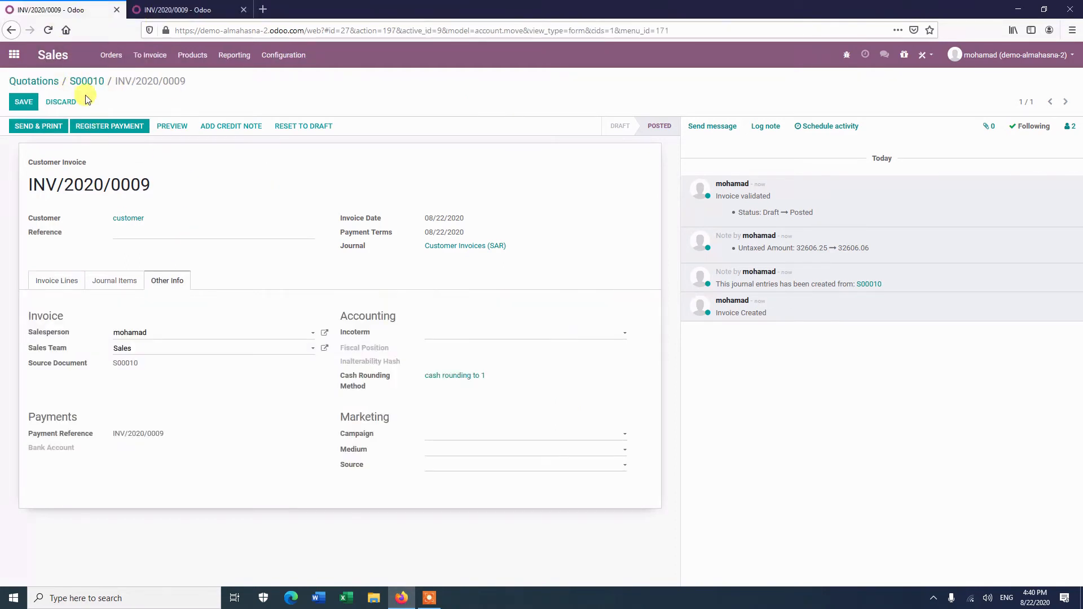
{"action": "left_click", "coordinate": [87, 80]}
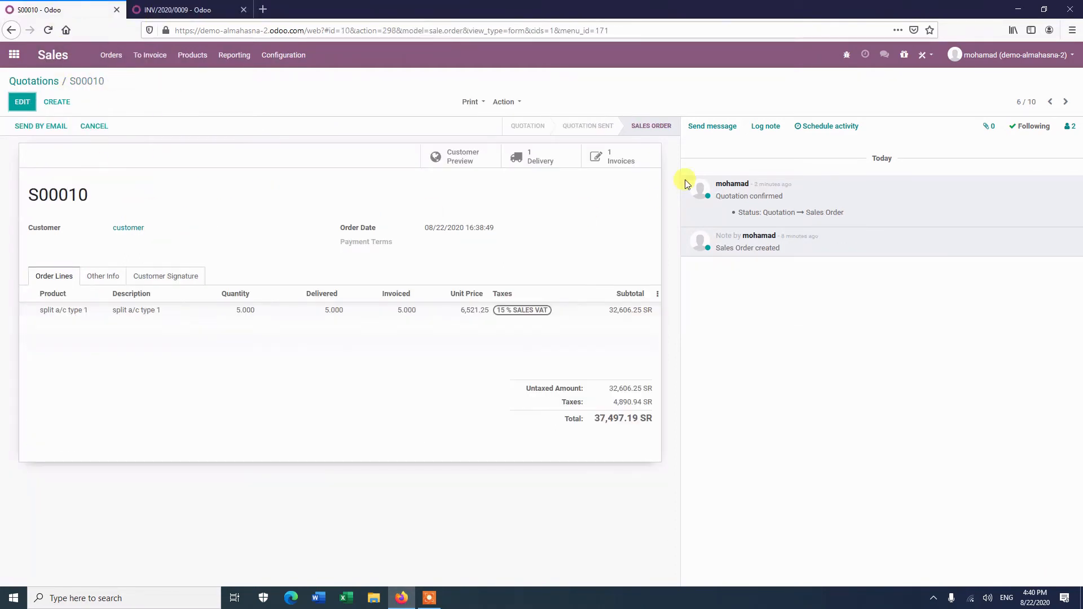
{"action": "left_click", "coordinate": [615, 155]}
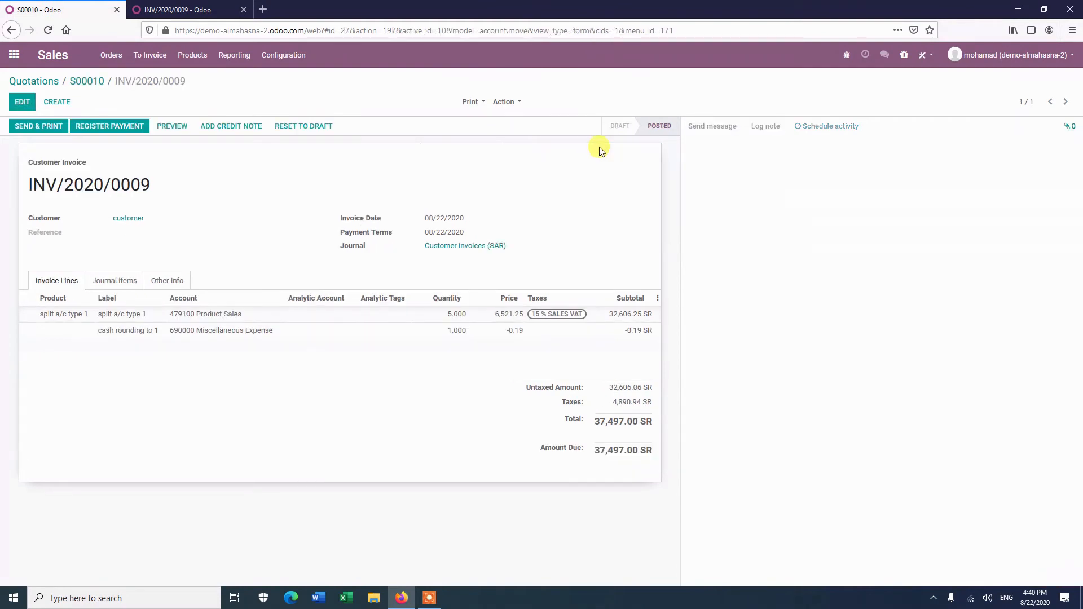
{"action": "left_click", "coordinate": [117, 282]}
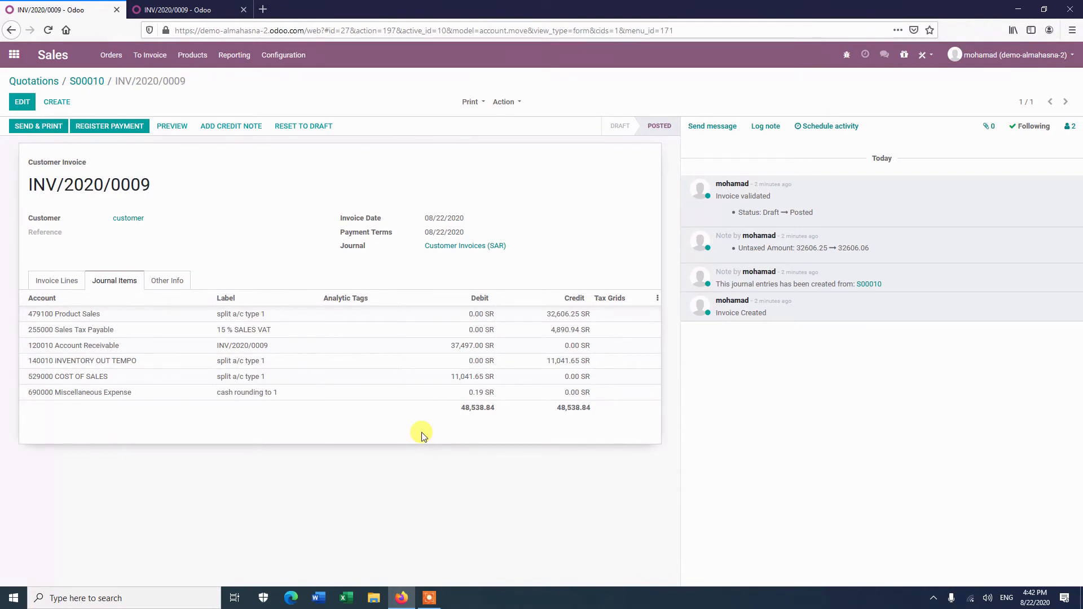
{"action": "mouse_move", "coordinate": [481, 393]}
{"action": "left_click", "coordinate": [429, 598]}
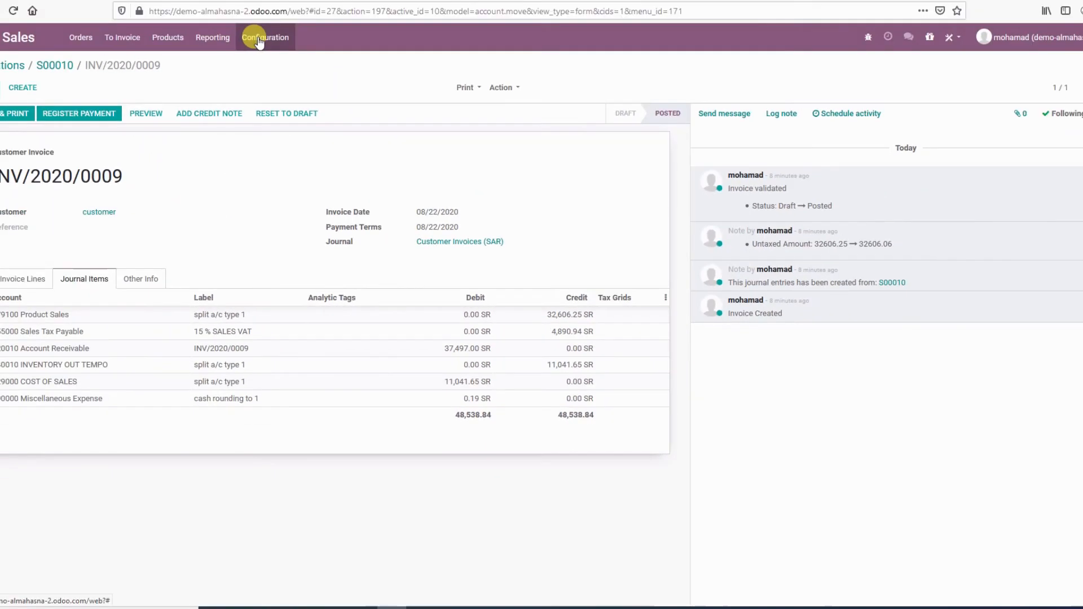
Open the "modify tax amount" cash rounding from the Accounting configuration for editing.
{"action": "left_click", "coordinate": [283, 54]}
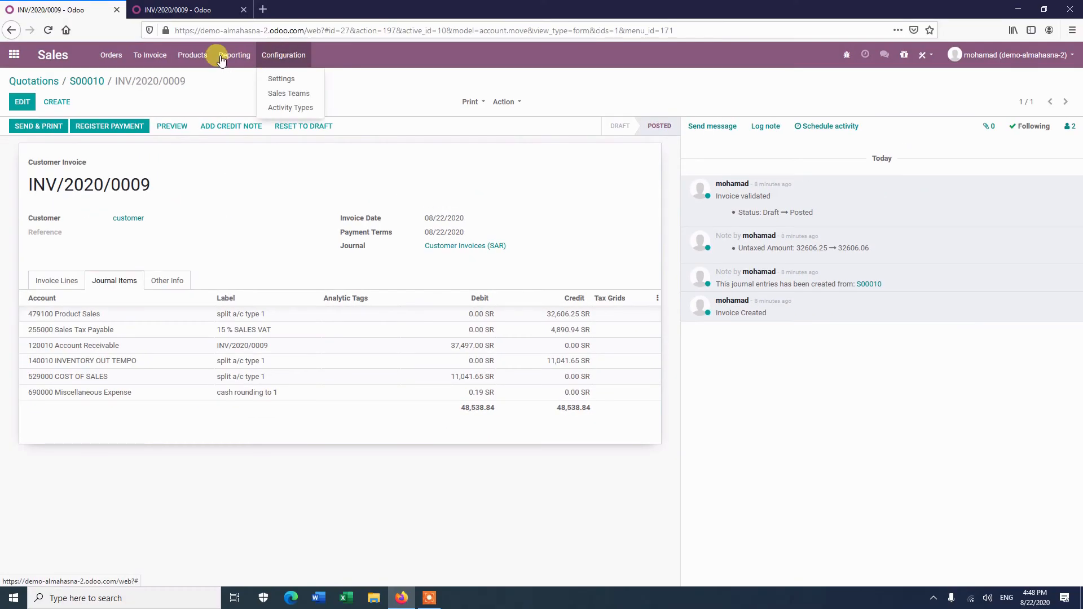
{"action": "left_click", "coordinate": [170, 11]}
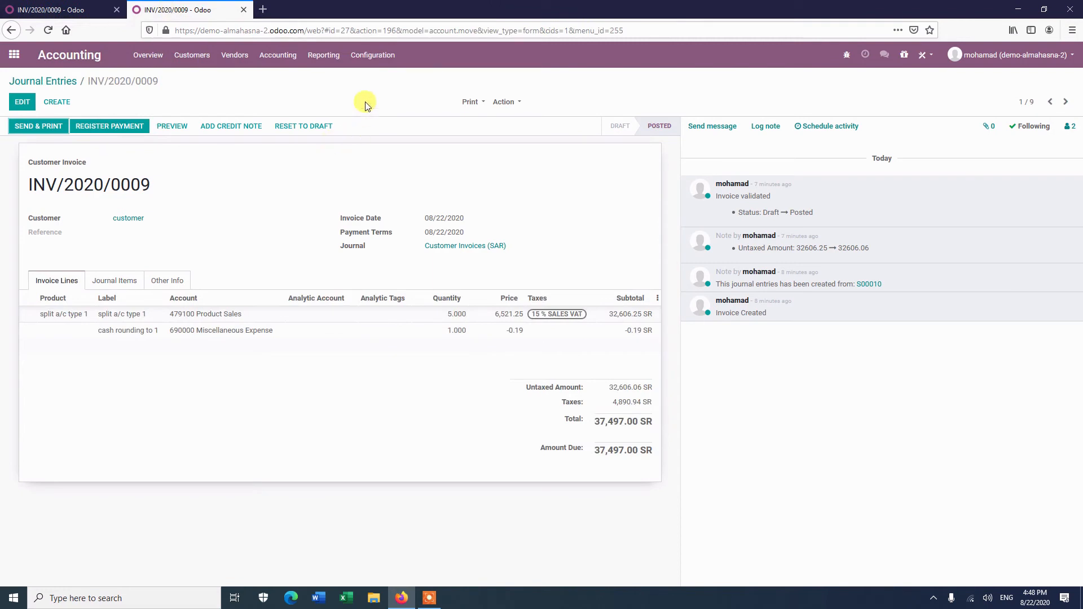
{"action": "left_click", "coordinate": [372, 55]}
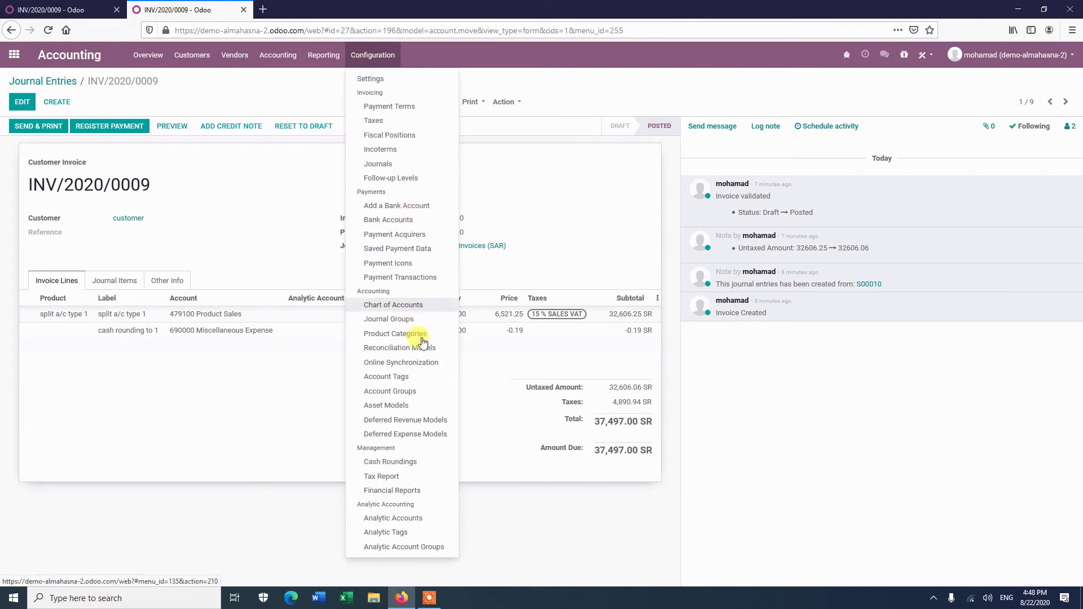
{"action": "left_click", "coordinate": [412, 462]}
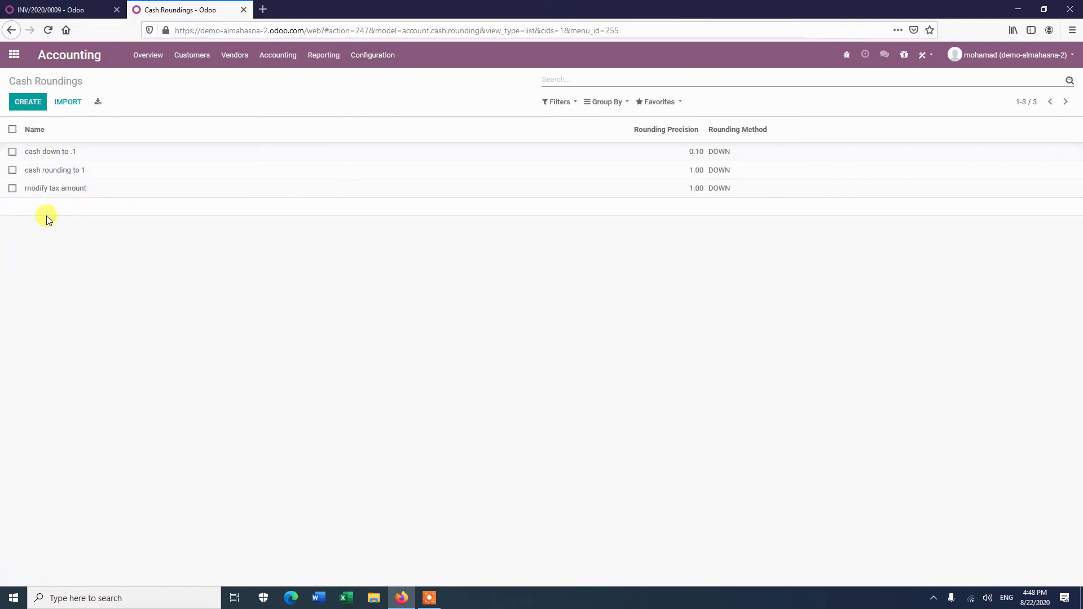
{"action": "left_click", "coordinate": [102, 188]}
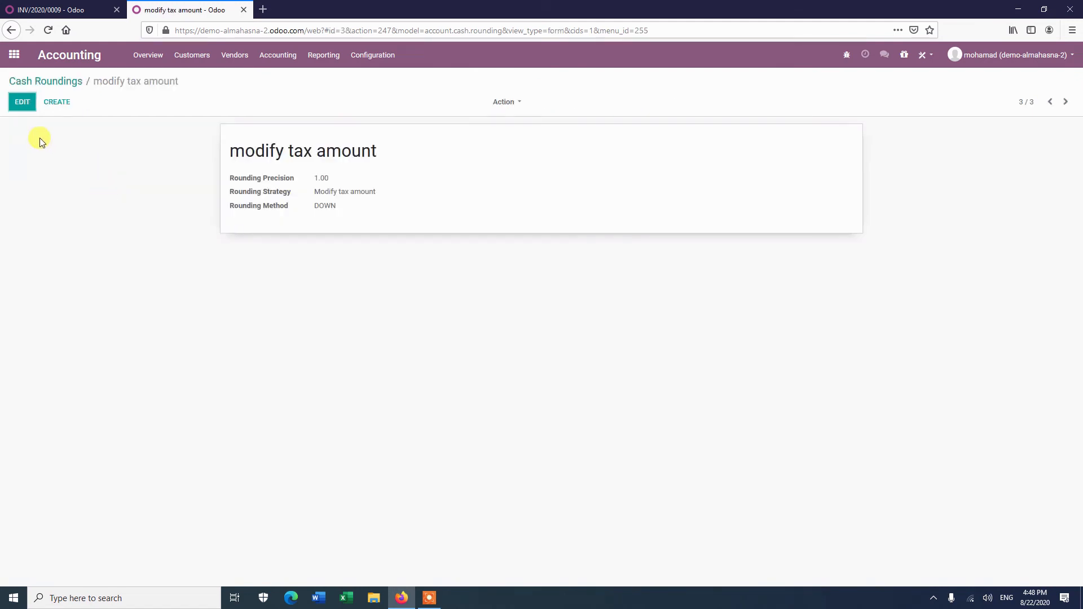
{"action": "left_click", "coordinate": [22, 103]}
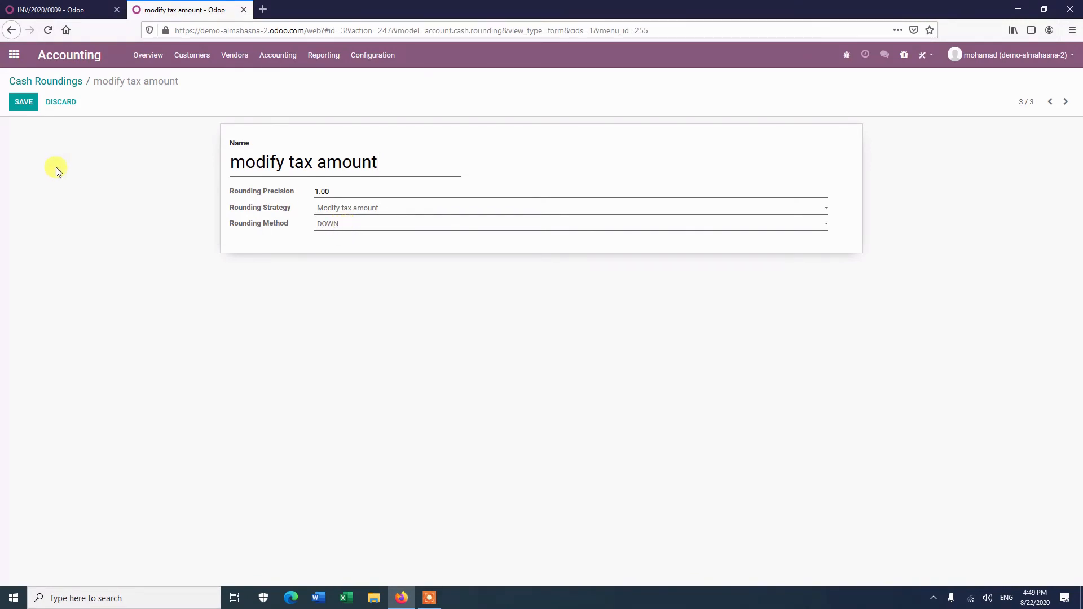
{"action": "left_click", "coordinate": [103, 10]}
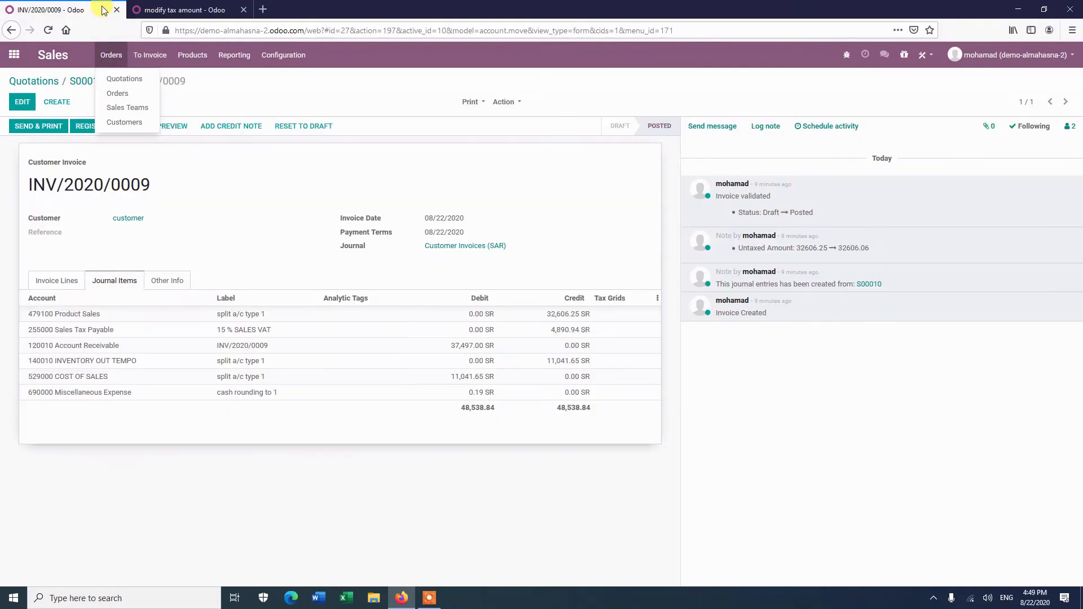
{"action": "left_click", "coordinate": [987, 598]}
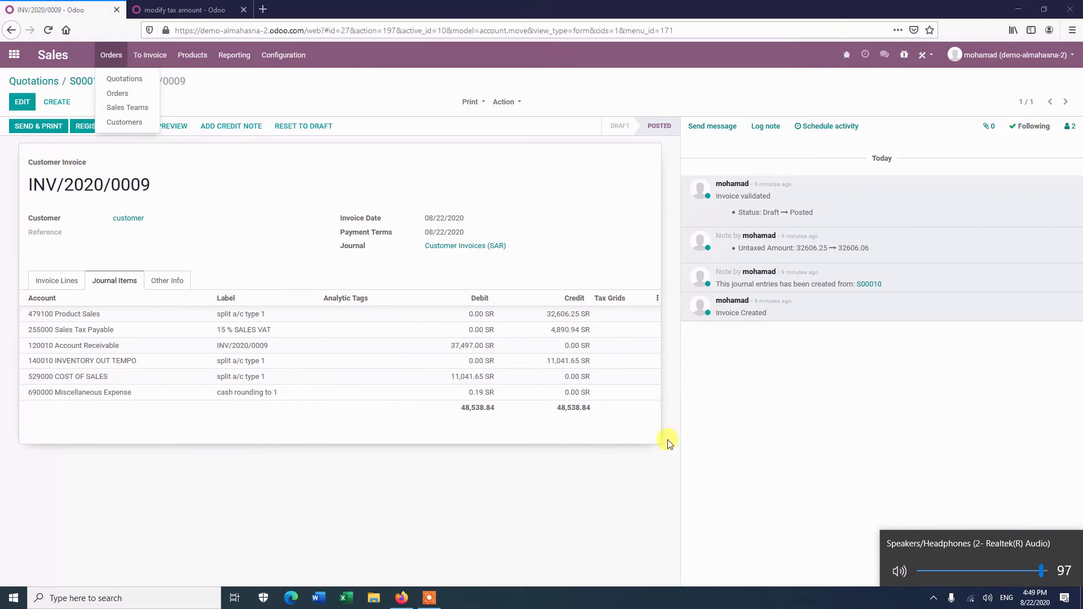
{"action": "left_click", "coordinate": [612, 493]}
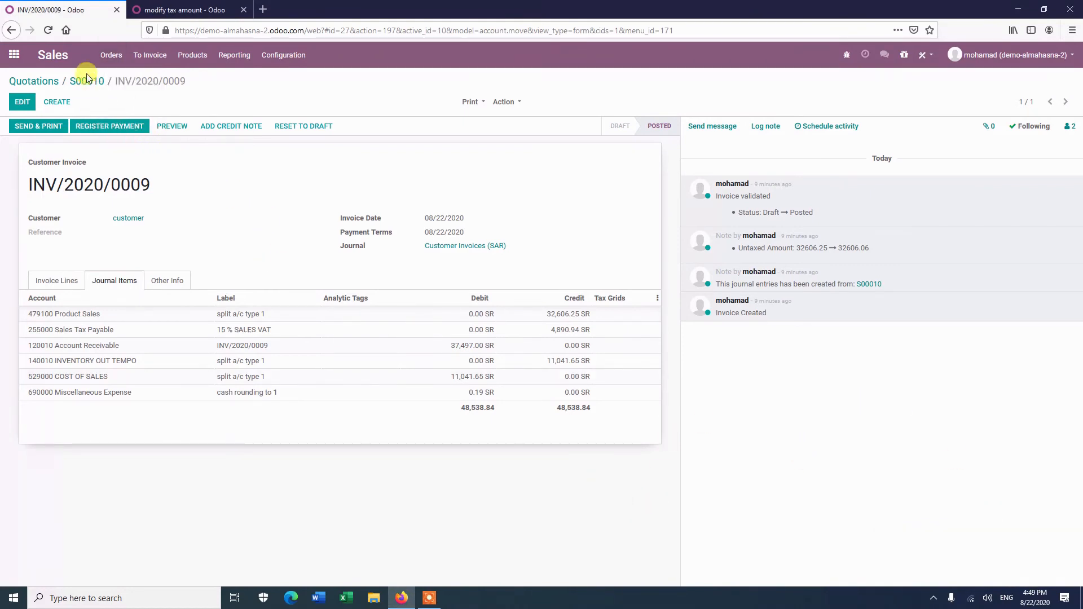
Duplicate sales order S00006 from the quotations list and confirm the new quotation.
{"action": "left_click", "coordinate": [39, 82]}
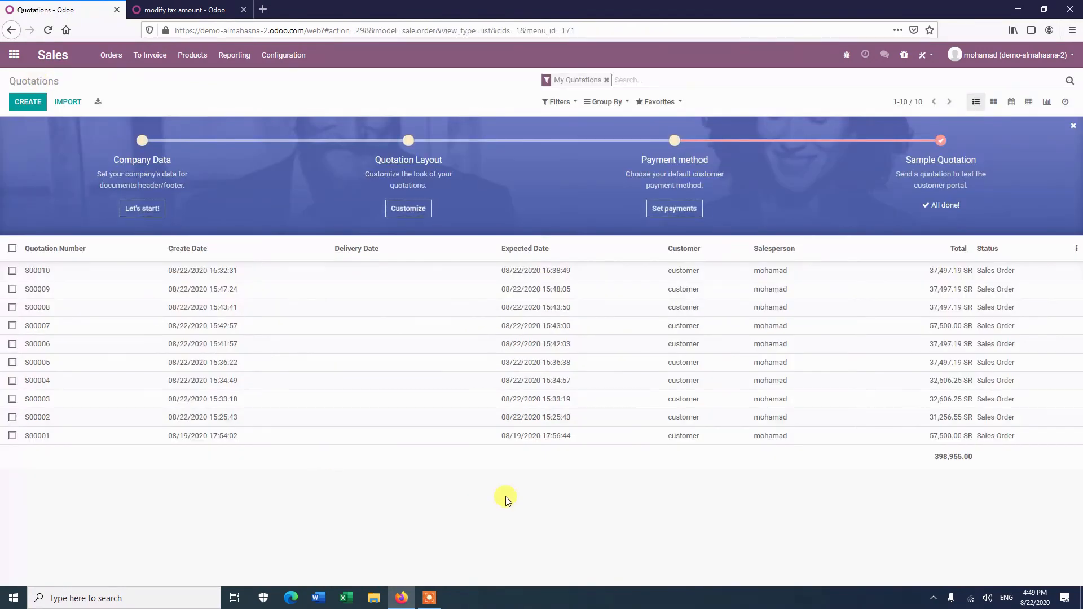
{"action": "left_click", "coordinate": [555, 347]}
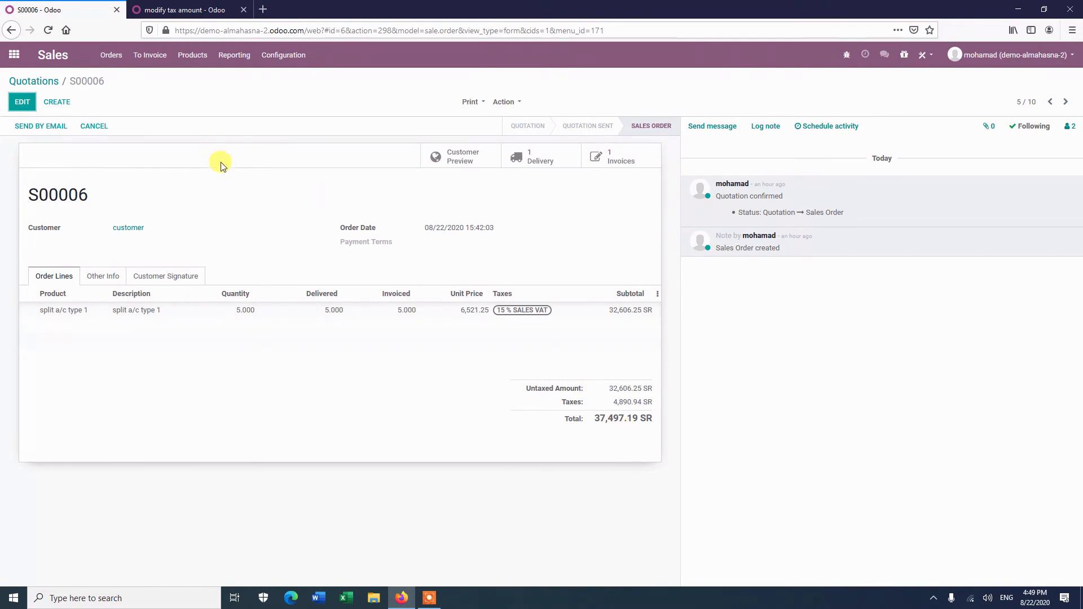
{"action": "left_click", "coordinate": [511, 103]}
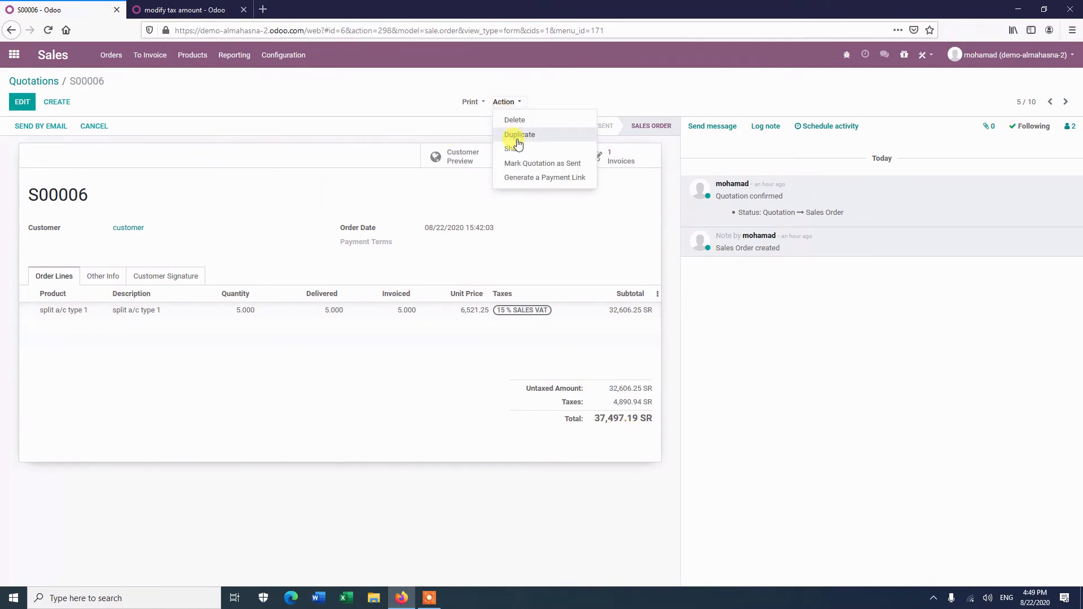
{"action": "left_click", "coordinate": [517, 135]}
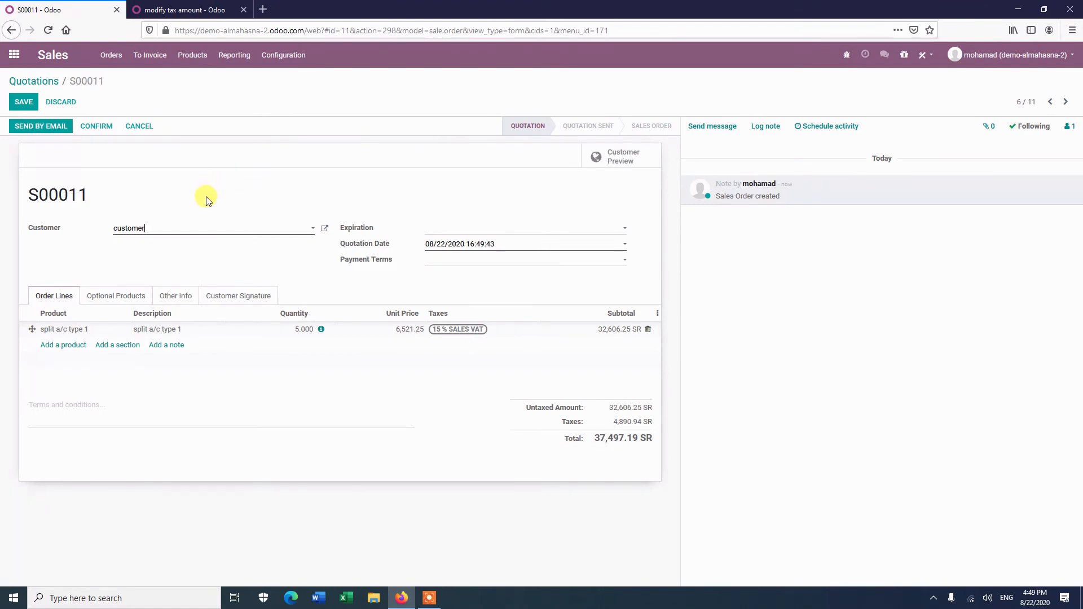
{"action": "left_click", "coordinate": [94, 127]}
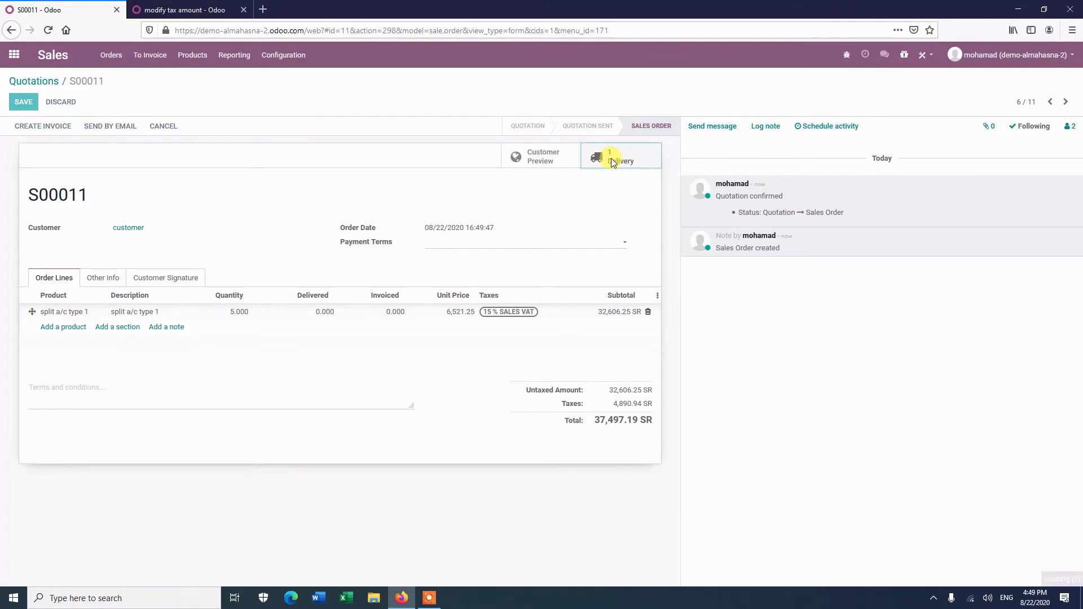
Open the new order's delivery WH/OUT/00011 and validate it.
{"action": "left_click", "coordinate": [611, 162]}
{"action": "left_click", "coordinate": [35, 127]}
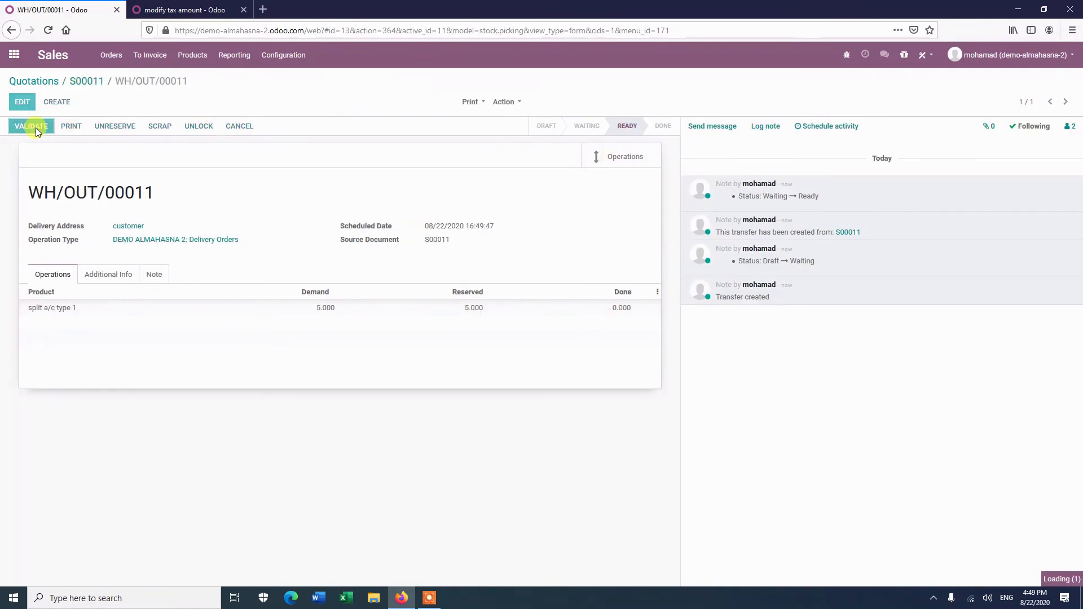
{"action": "left_click", "coordinate": [295, 159]}
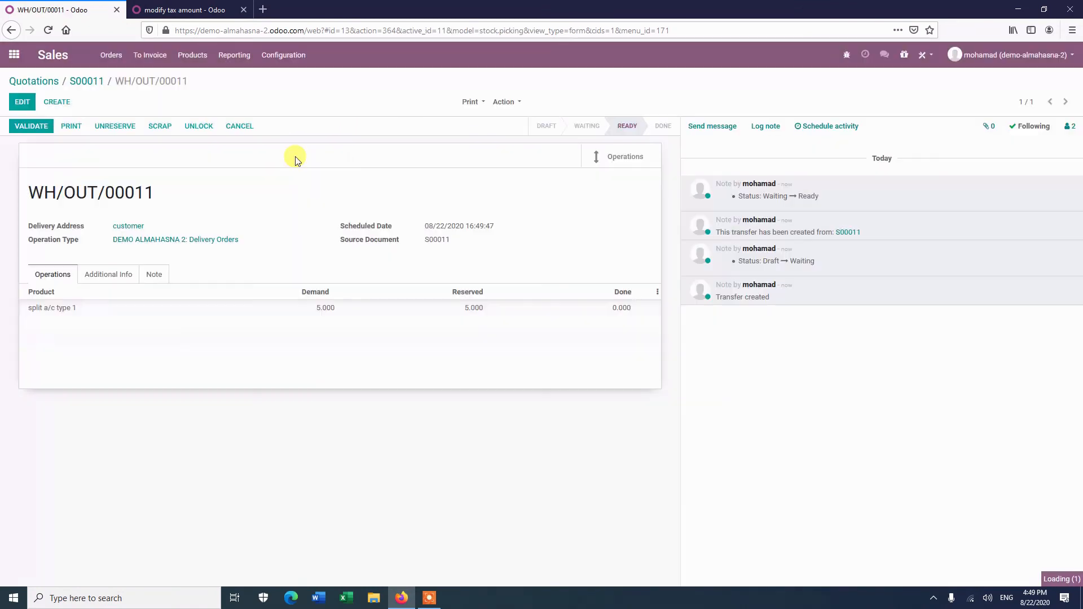
Open the journal entries list in the Accounting tab.
{"action": "left_click", "coordinate": [186, 9]}
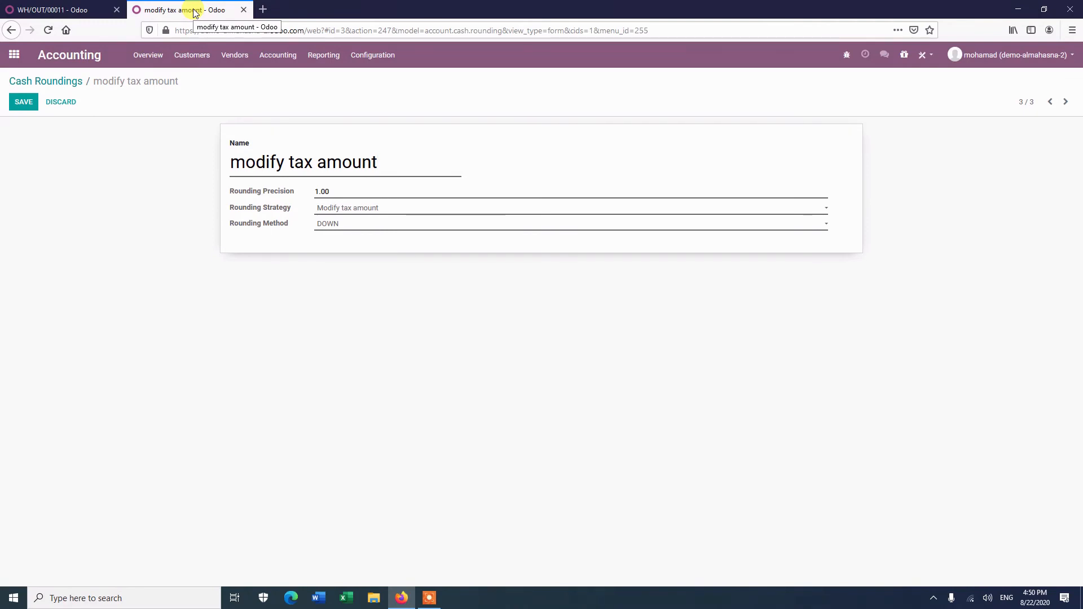
{"action": "left_click", "coordinate": [279, 56]}
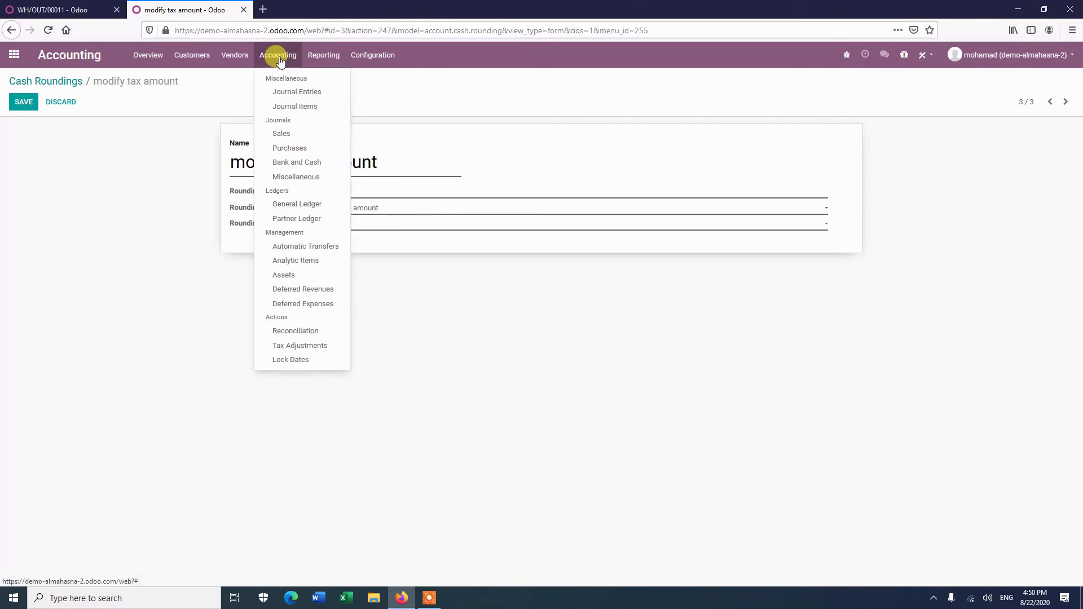
{"action": "left_click", "coordinate": [299, 92]}
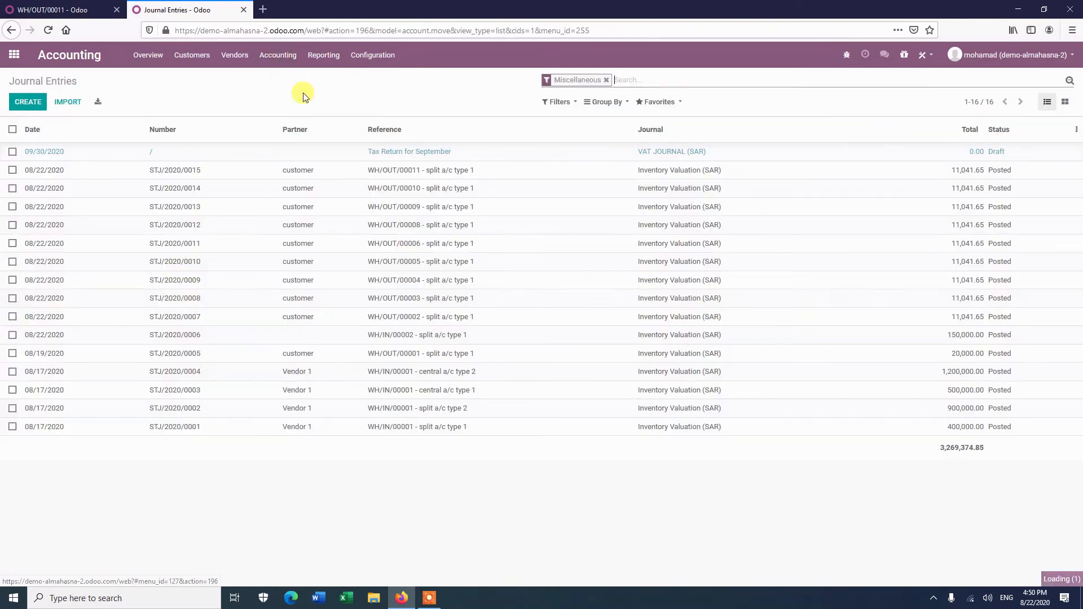
Clear the Miscellaneous filter, group journal entries by journal, and open the Inventory Valuation entry for WH/OUT/00011.
{"action": "left_click", "coordinate": [607, 80]}
{"action": "left_click", "coordinate": [620, 102]}
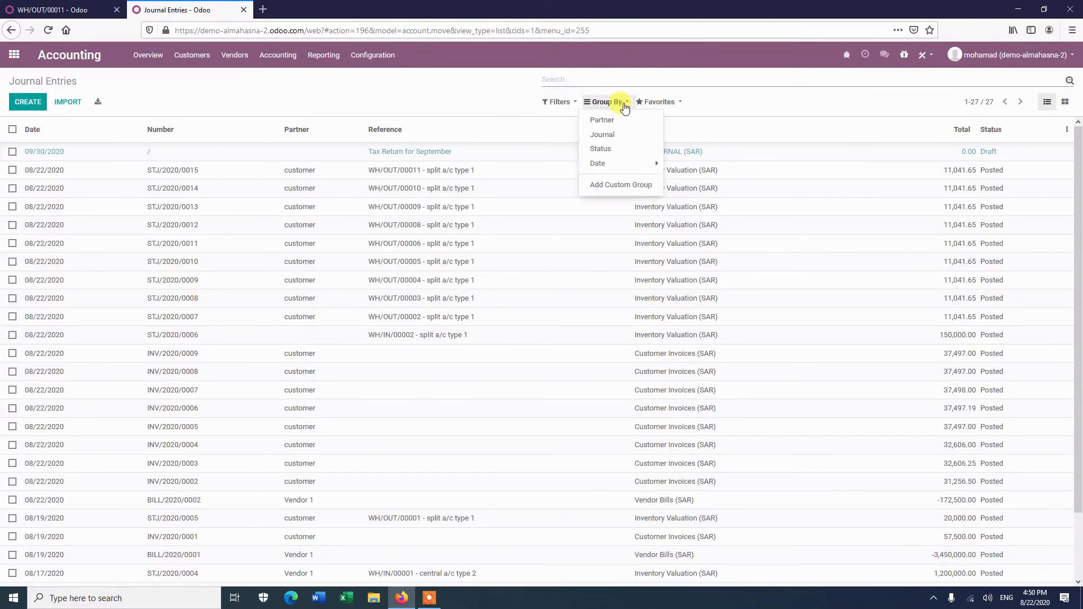
{"action": "left_click", "coordinate": [609, 136]}
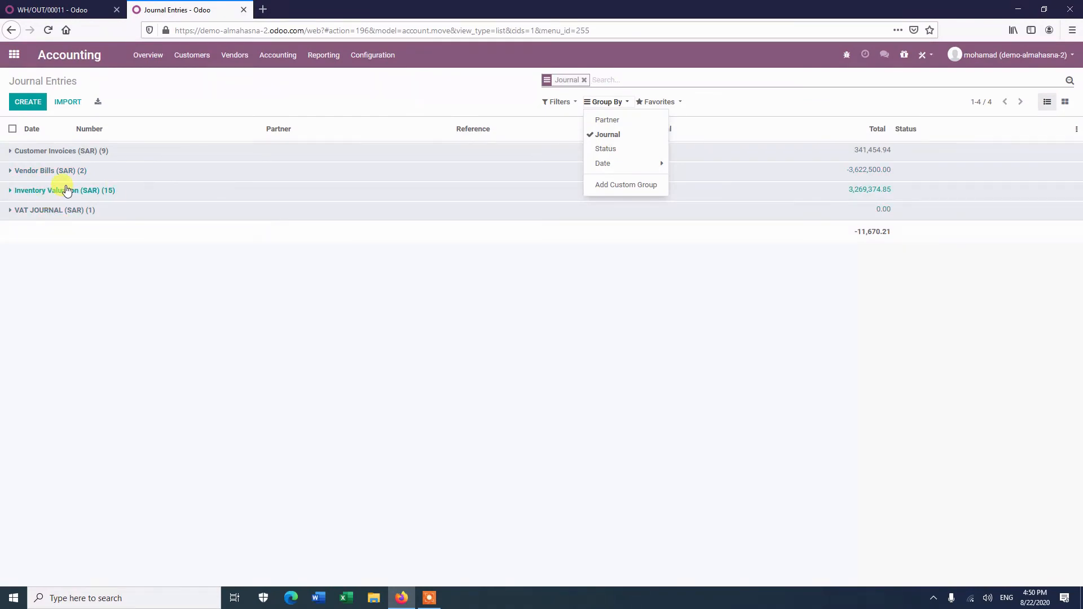
{"action": "left_click", "coordinate": [66, 190]}
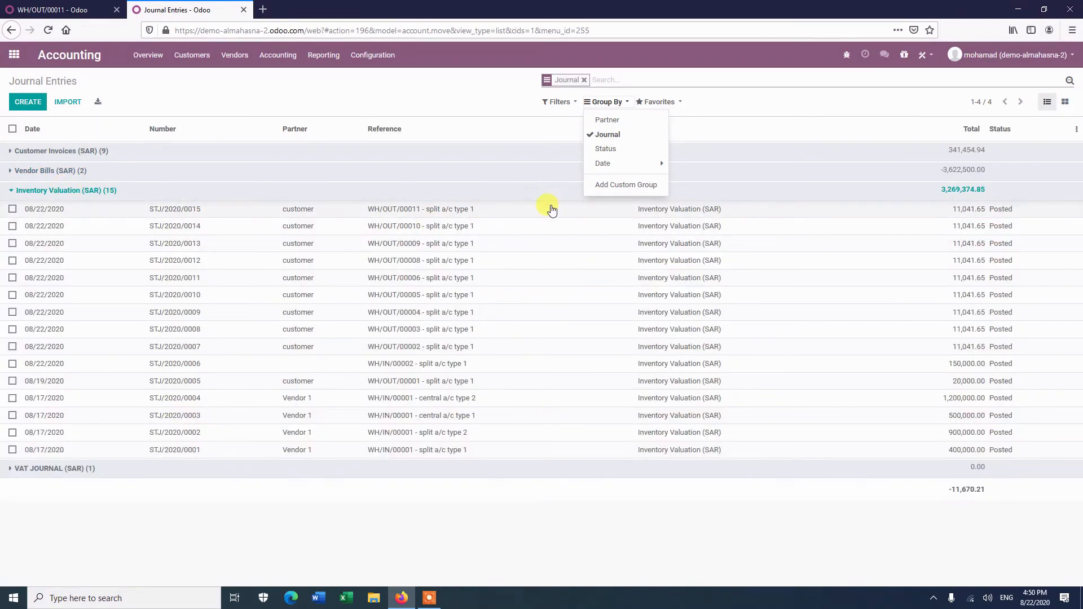
{"action": "left_click", "coordinate": [544, 213]}
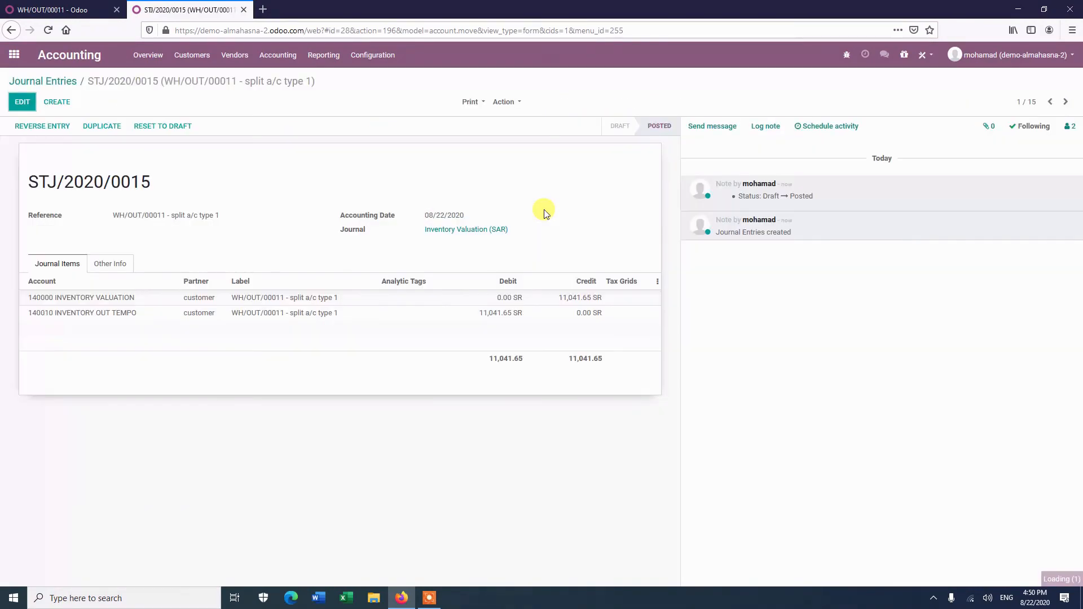
{"action": "mouse_move", "coordinate": [89, 322]}
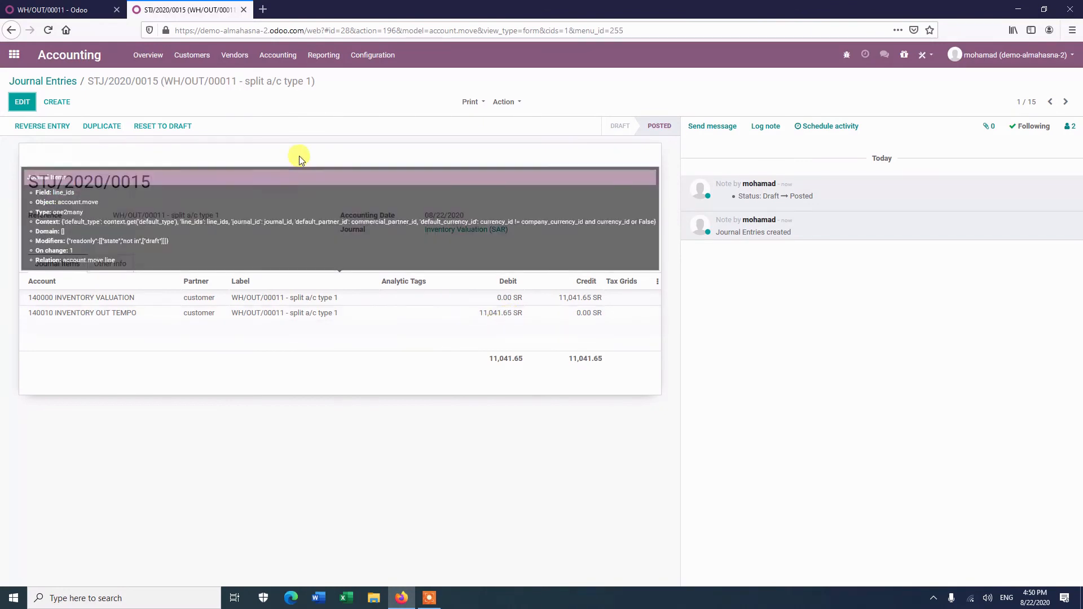
Return to sales order S00011 and create and view a regular invoice from it.
{"action": "left_click", "coordinate": [77, 11]}
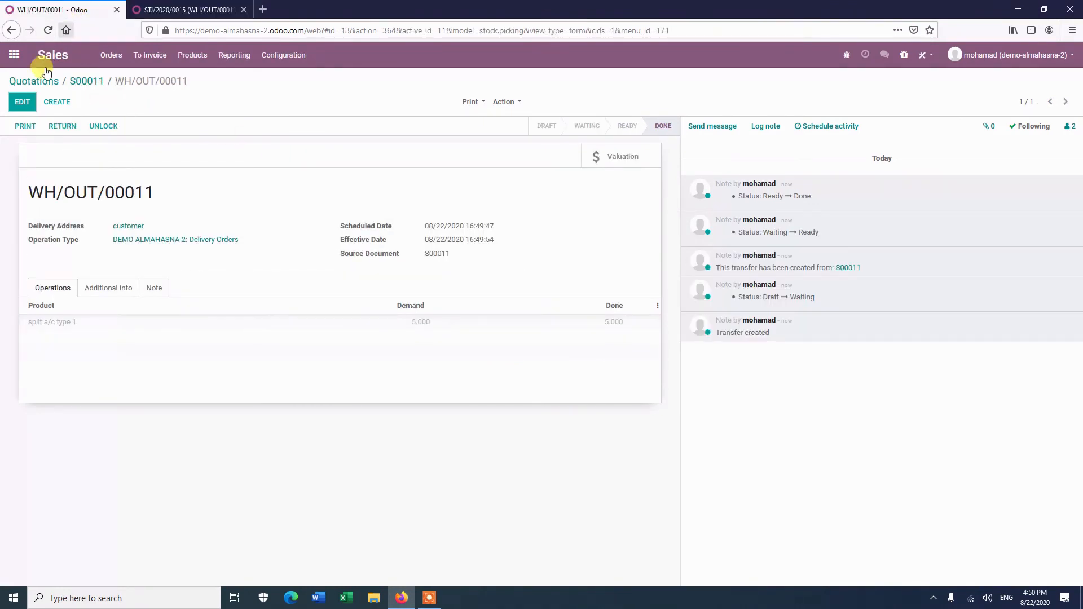
{"action": "left_click", "coordinate": [83, 83]}
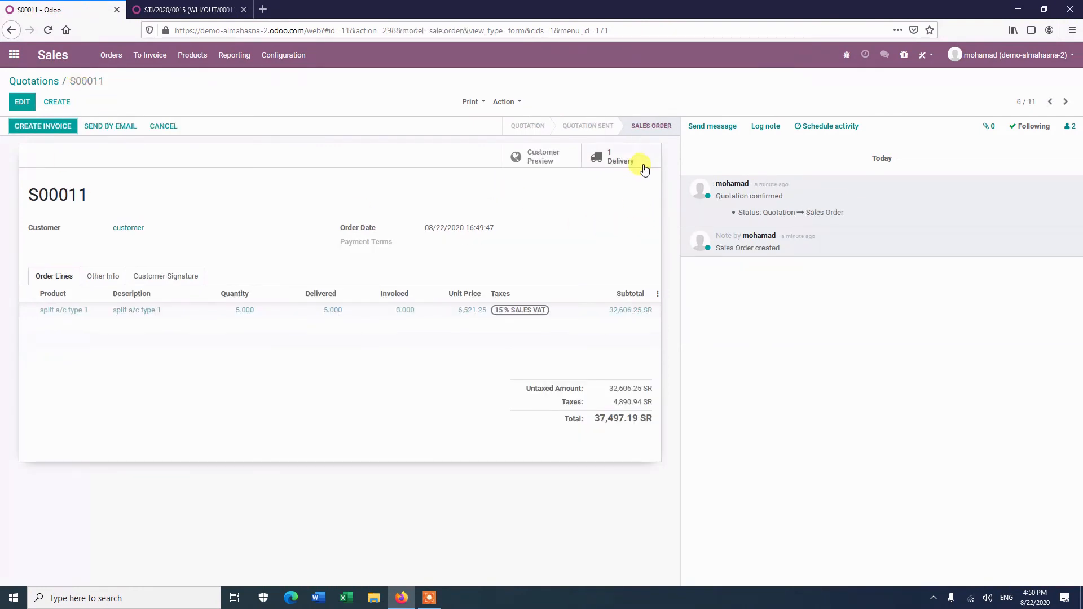
{"action": "left_click", "coordinate": [41, 127]}
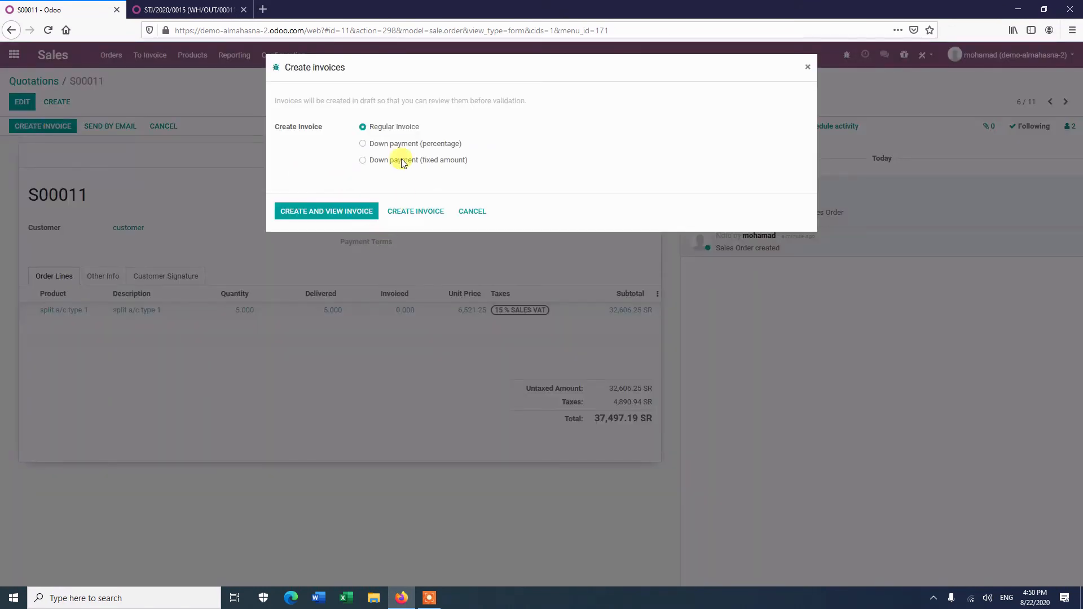
{"action": "left_click", "coordinate": [344, 210]}
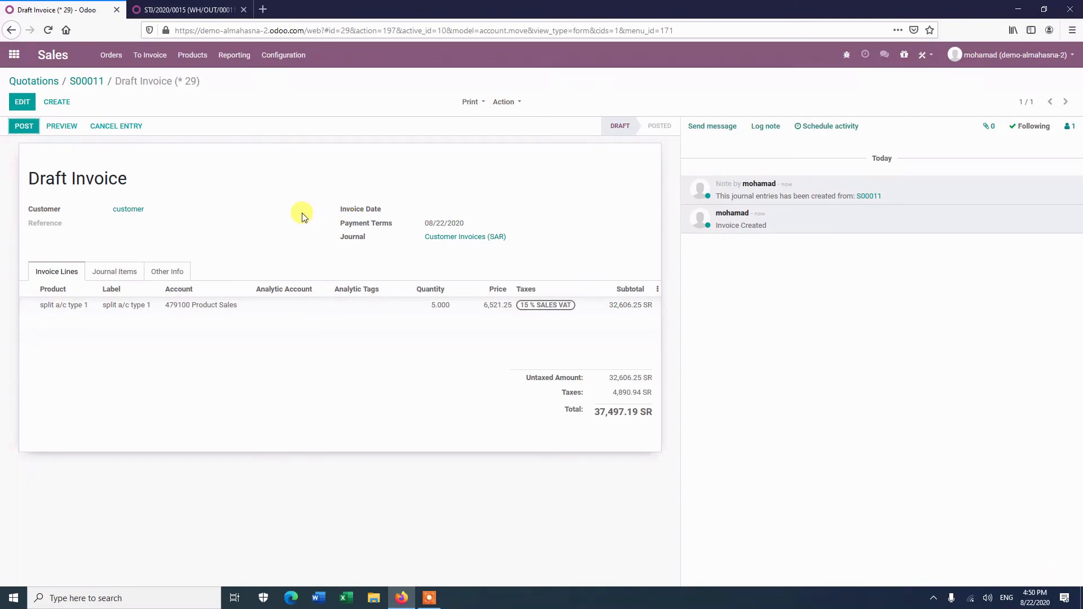
Set the draft invoice's cash rounding method to modify tax amount.
{"action": "left_click", "coordinate": [165, 272]}
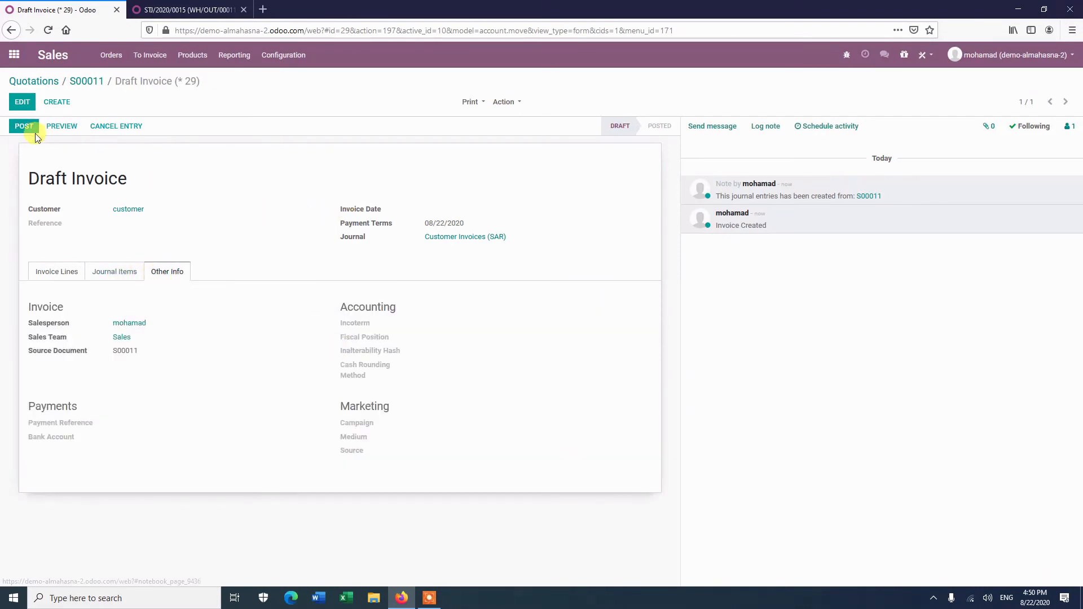
{"action": "left_click", "coordinate": [22, 102]}
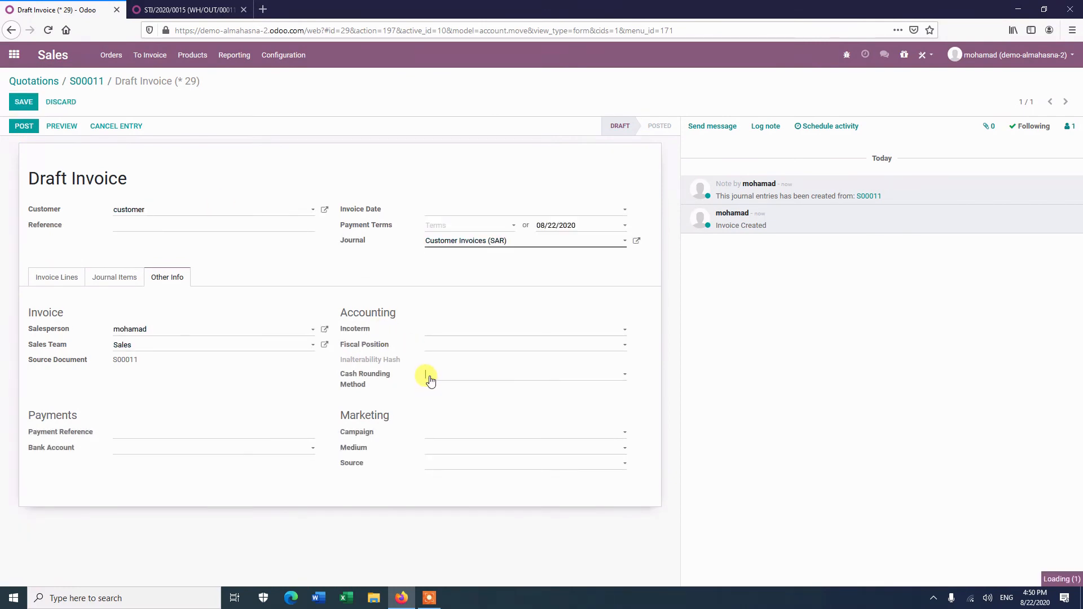
{"action": "left_click", "coordinate": [427, 379]}
{"action": "left_click", "coordinate": [448, 421]}
Post the invoice and review its journal items.
{"action": "left_click", "coordinate": [26, 125]}
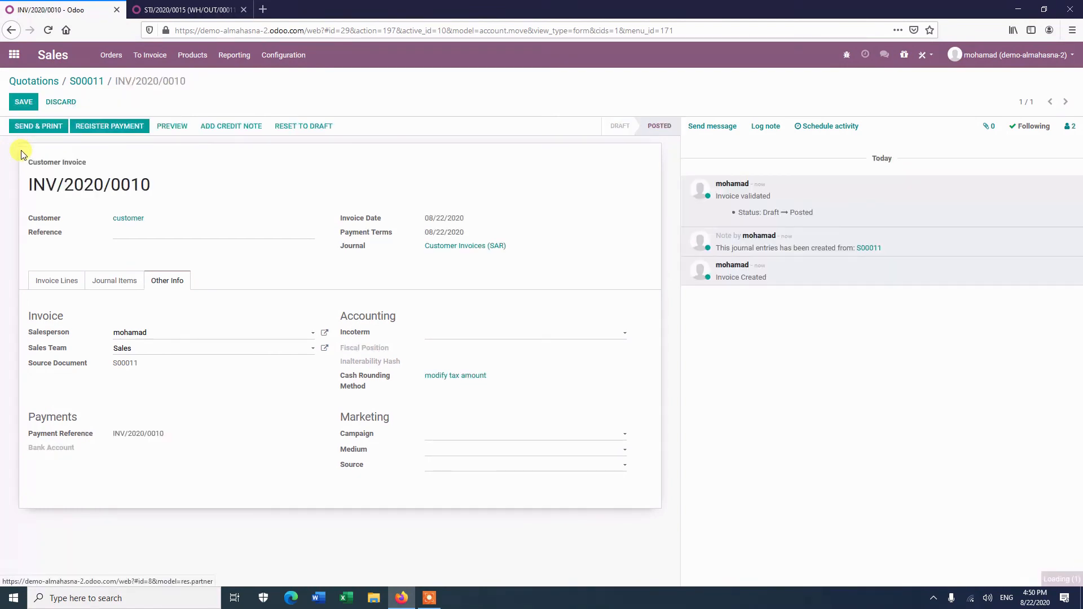
{"action": "left_click", "coordinate": [115, 286]}
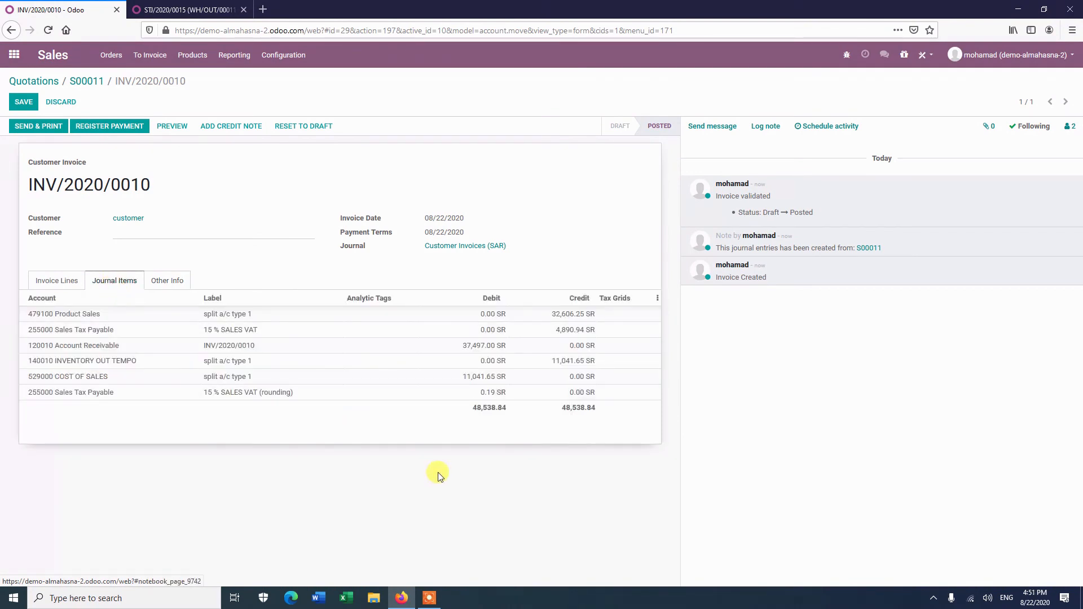